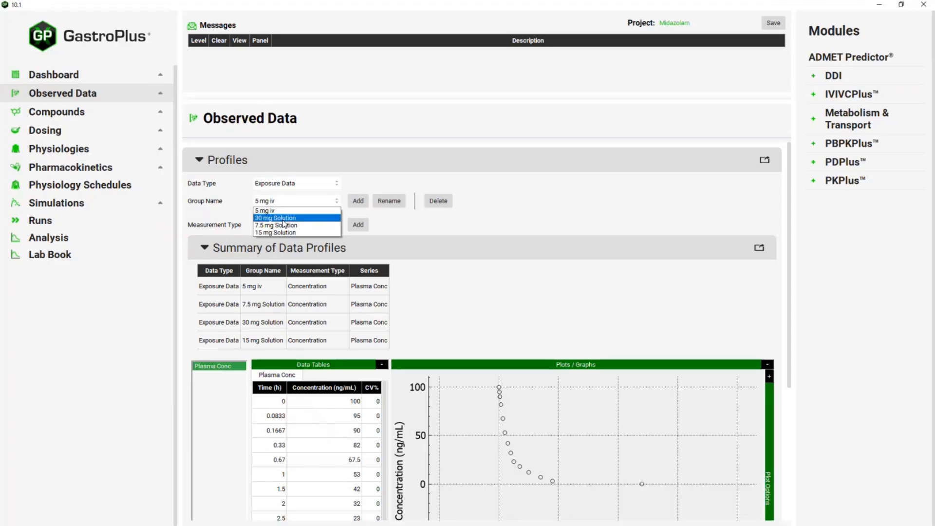
# - Keep the 5 mg iv group and bring its dose table (5 mg, 0 h, 70 kg) into view
pyautogui.click(521, 238)
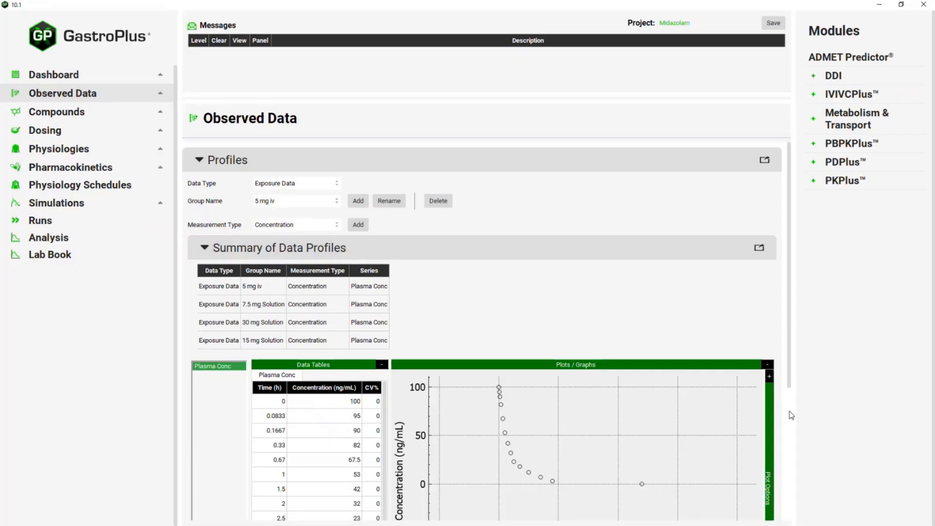
pyautogui.scroll(-4, 791, 415)
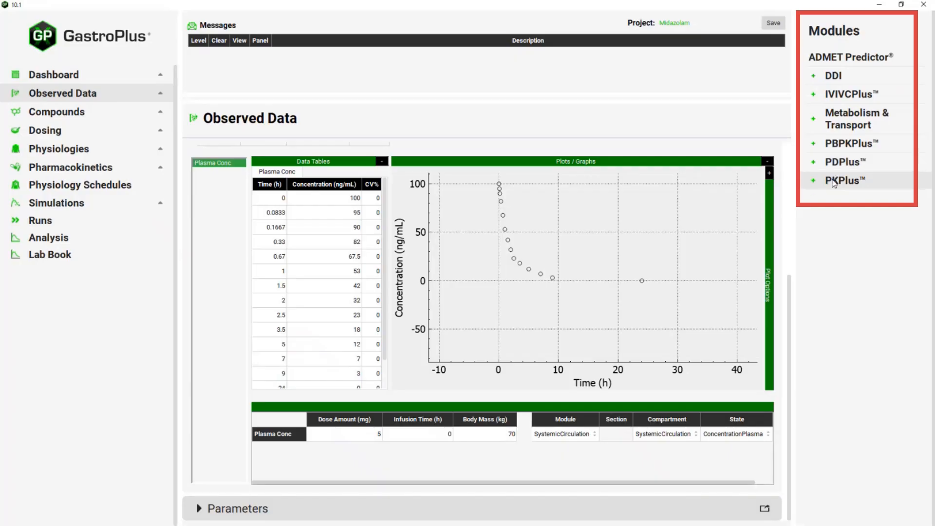
# - Switch to the PKPlus module with Midazolam kept as the compound
pyautogui.click(833, 184)
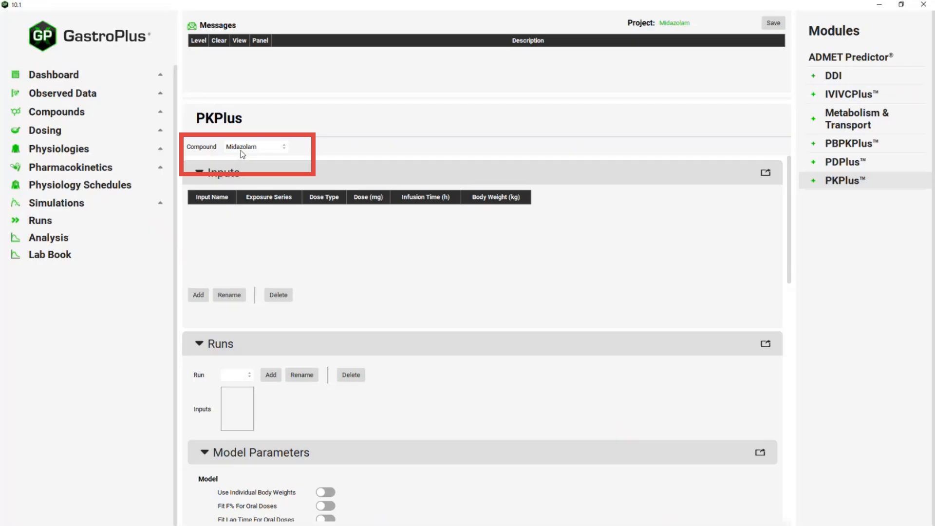
pyautogui.click(268, 151)
pyautogui.click(256, 156)
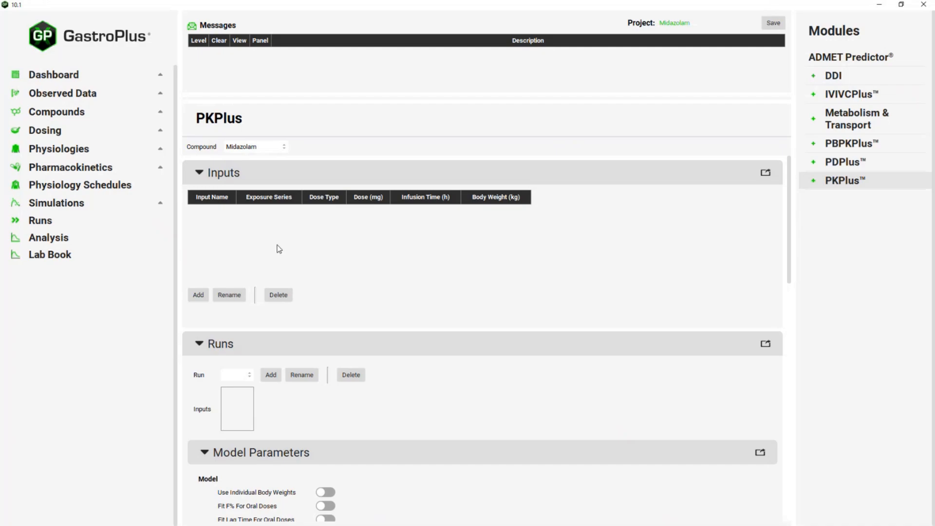
# - Add a PKPlus input named '5mg iv'
pyautogui.click(198, 295)
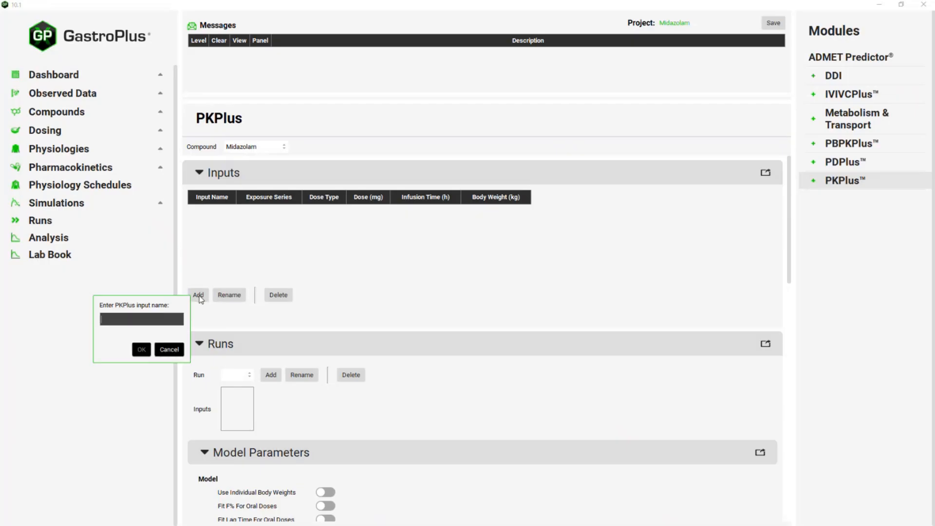
pyautogui.write('5mg iv')
pyautogui.press('Return')
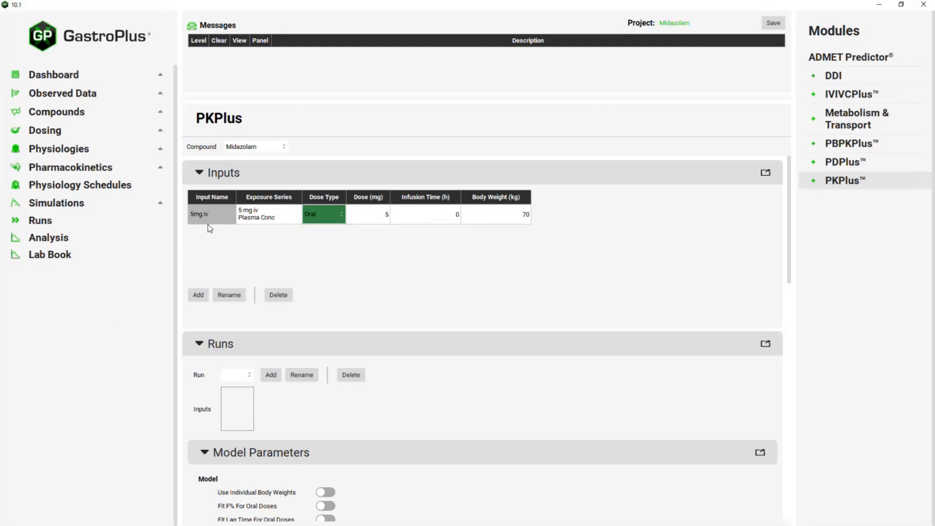
# - Link the 5mg iv input to the 5 mg iv Plasma Conc exposure series
pyautogui.doubleClick(289, 214)
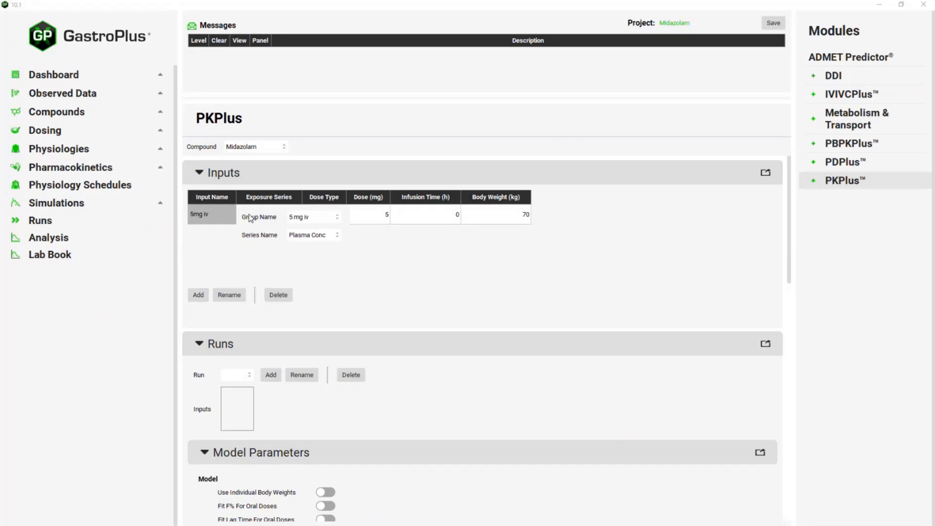
pyautogui.click(325, 219)
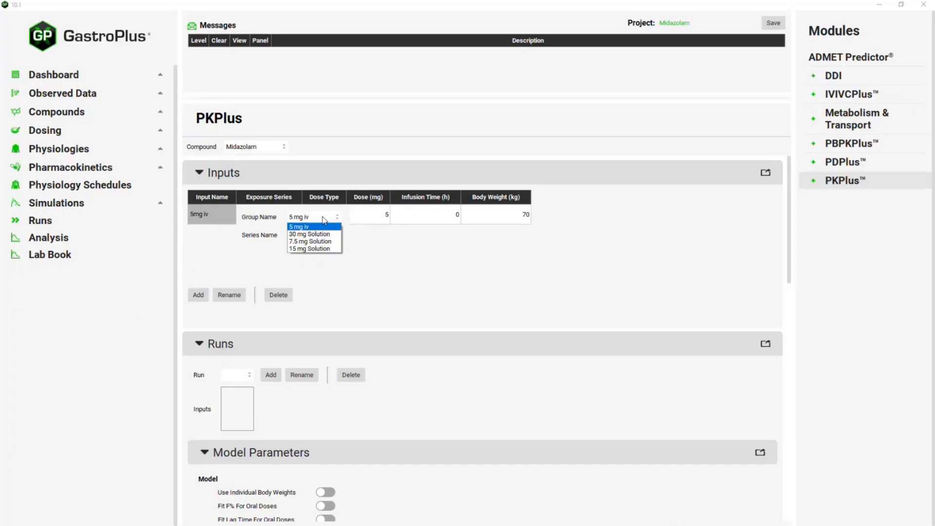
pyautogui.click(325, 220)
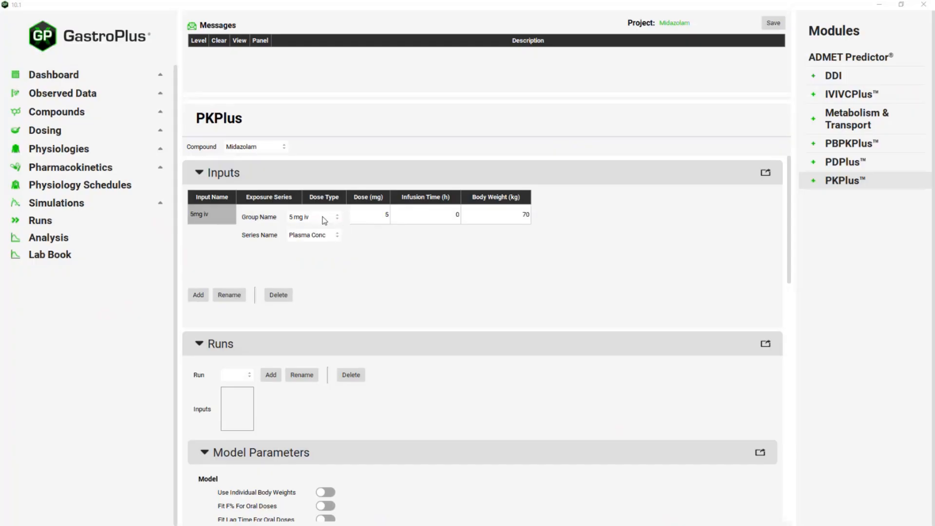
pyautogui.click(340, 208)
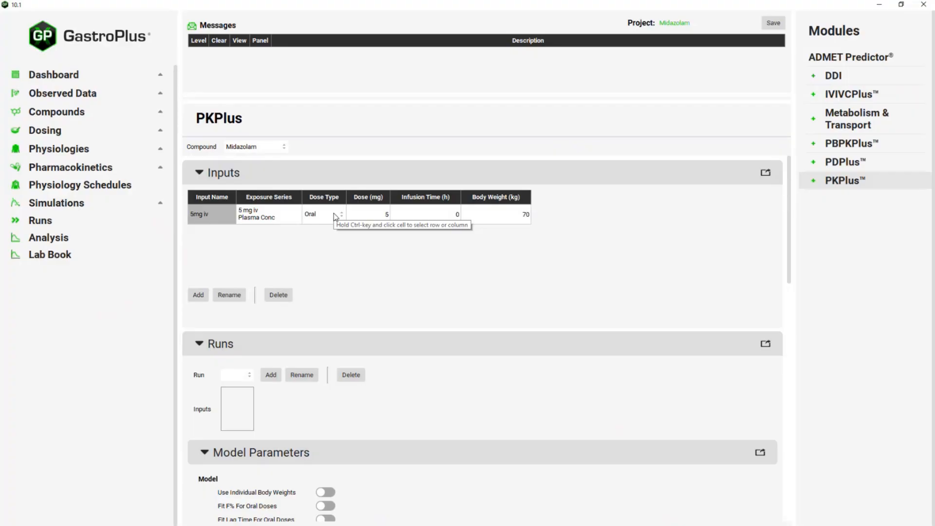
# - Change the 5mg iv input's dose type from Oral to Intravenous
pyautogui.click(335, 217)
pyautogui.click(336, 216)
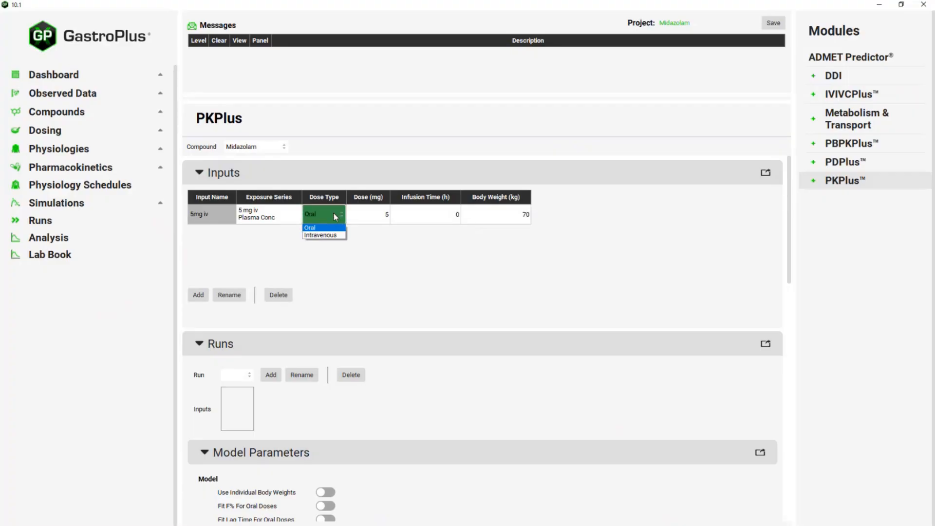
pyautogui.click(321, 235)
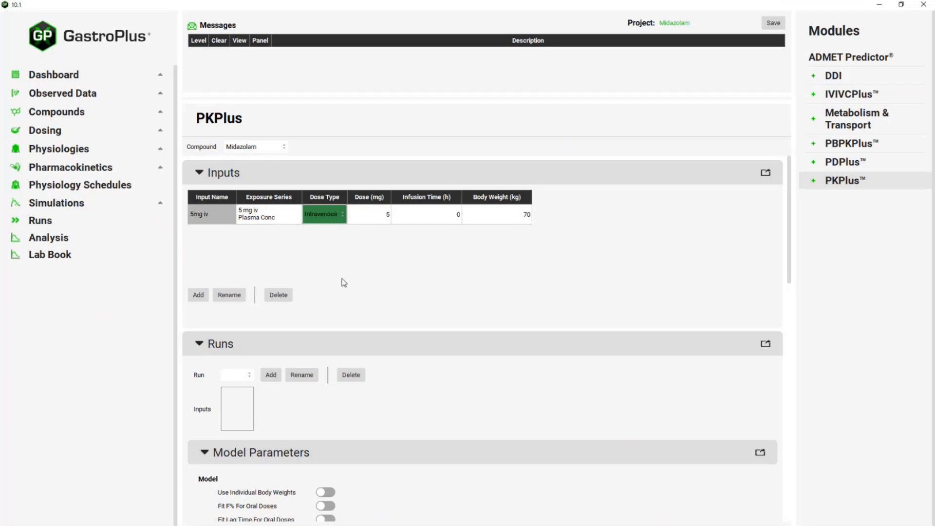
pyautogui.scroll(-2, 344, 282)
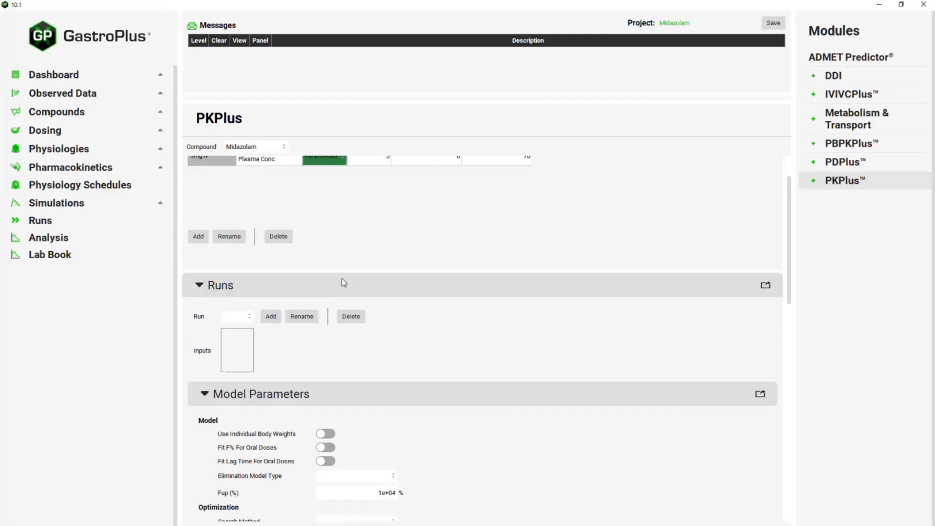
# - Create a PKPlus run named 'Iv run' that includes the 5mg iv input
pyautogui.scroll(-1, 282, 282)
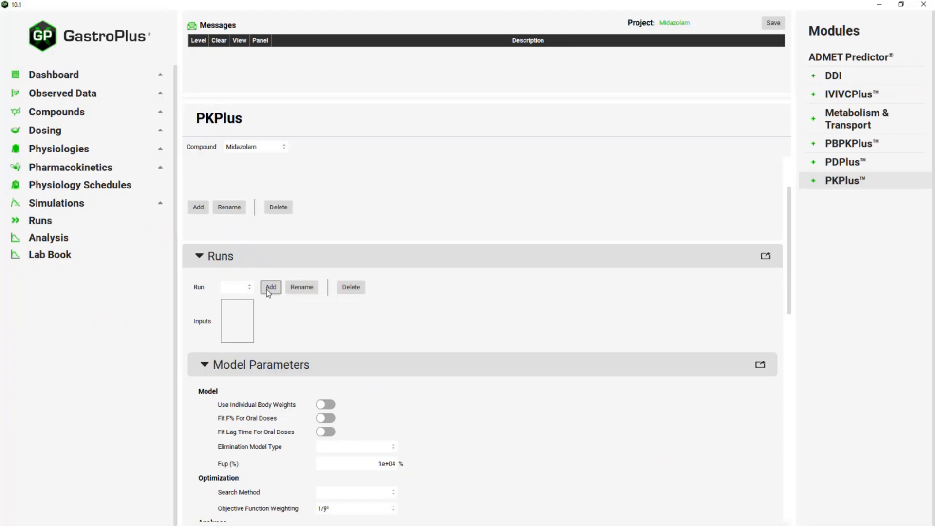
pyautogui.click(268, 289)
pyautogui.write('I')
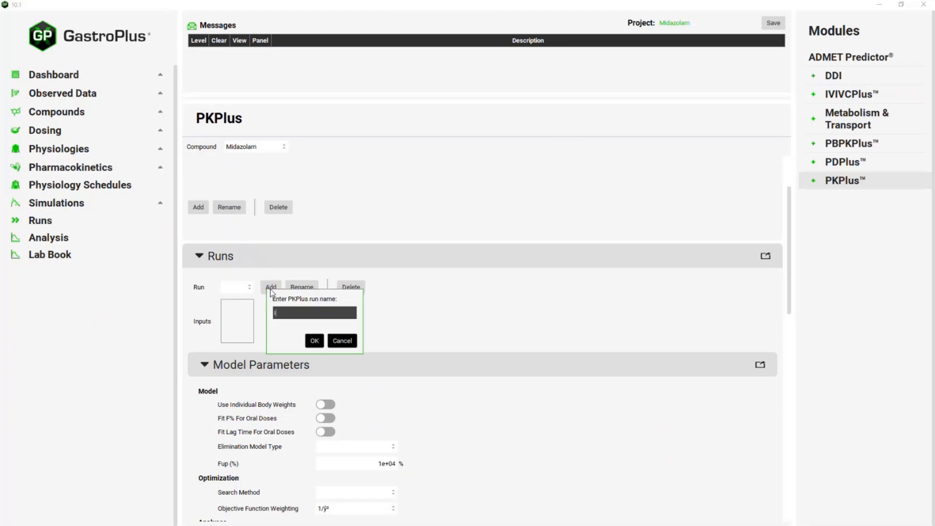
pyautogui.write('v run')
pyautogui.click(309, 341)
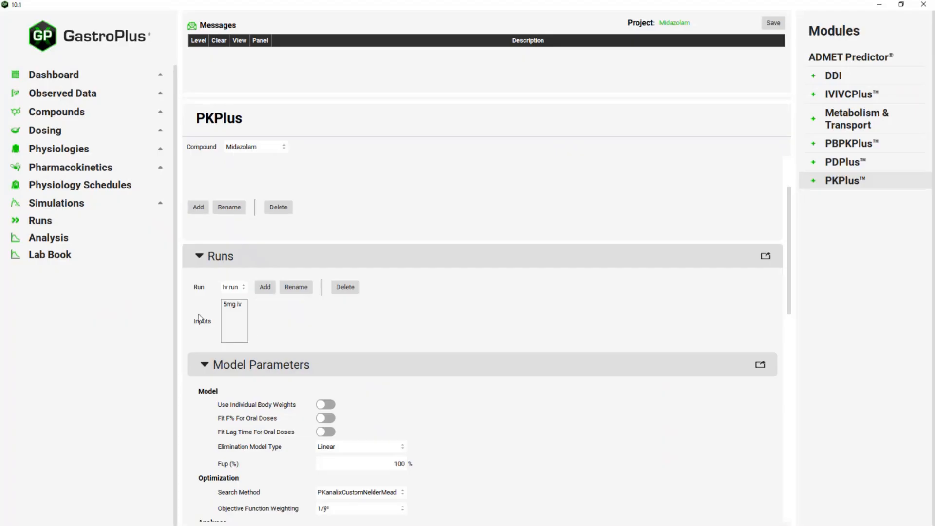
pyautogui.click(227, 305)
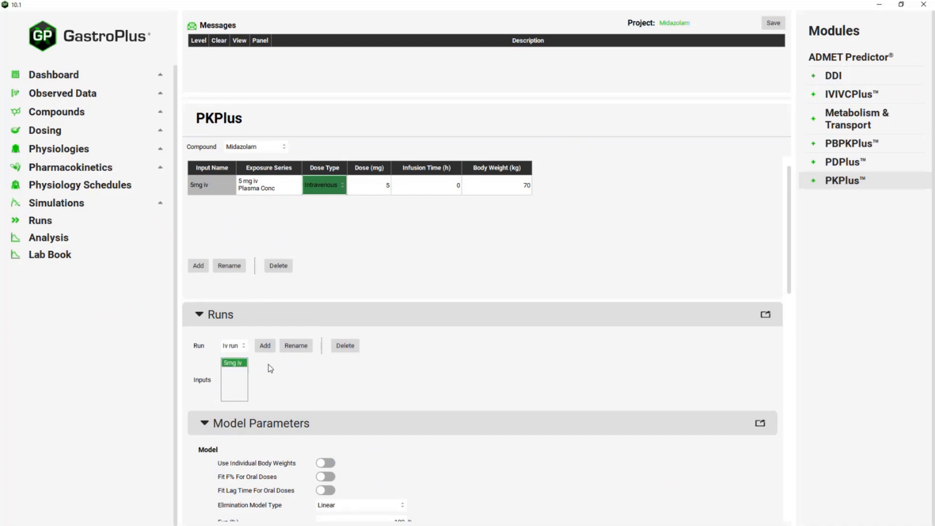
pyautogui.scroll(-1, 270, 368)
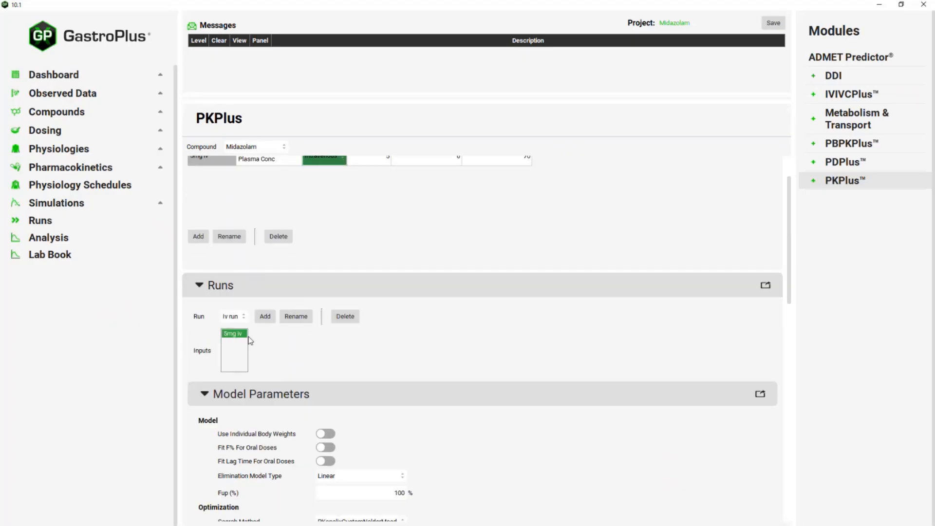
pyautogui.scroll(-1, 325, 352)
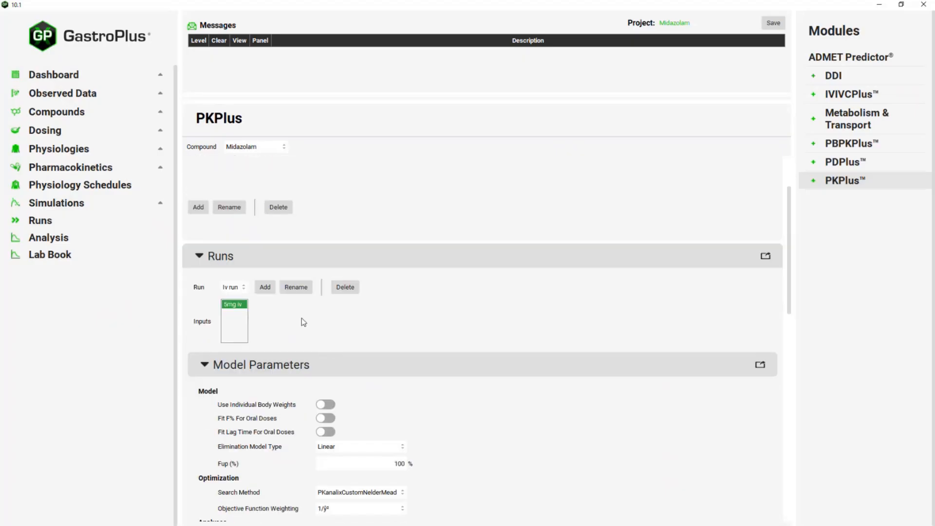
pyautogui.scroll(-2, 293, 318)
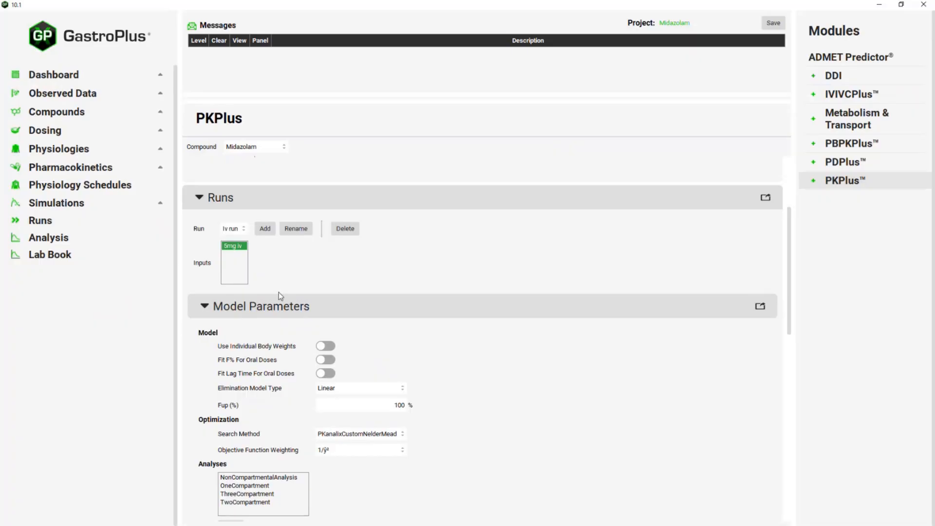
pyautogui.scroll(-2, 279, 294)
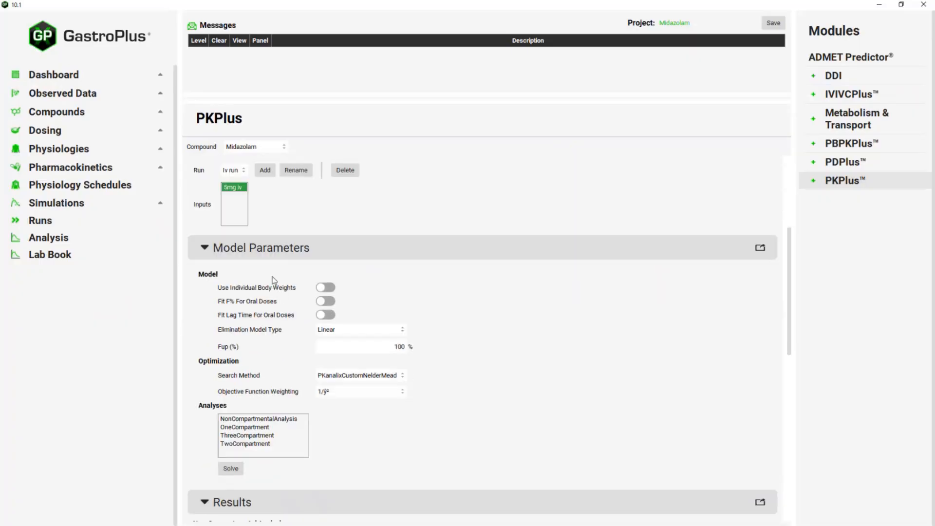
pyautogui.scroll(-2, 267, 268)
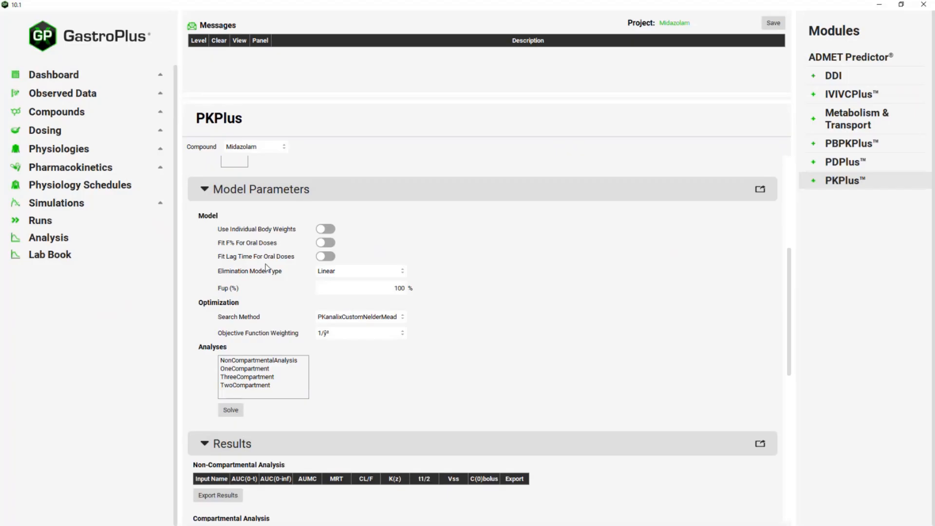
pyautogui.scroll(-1, 268, 268)
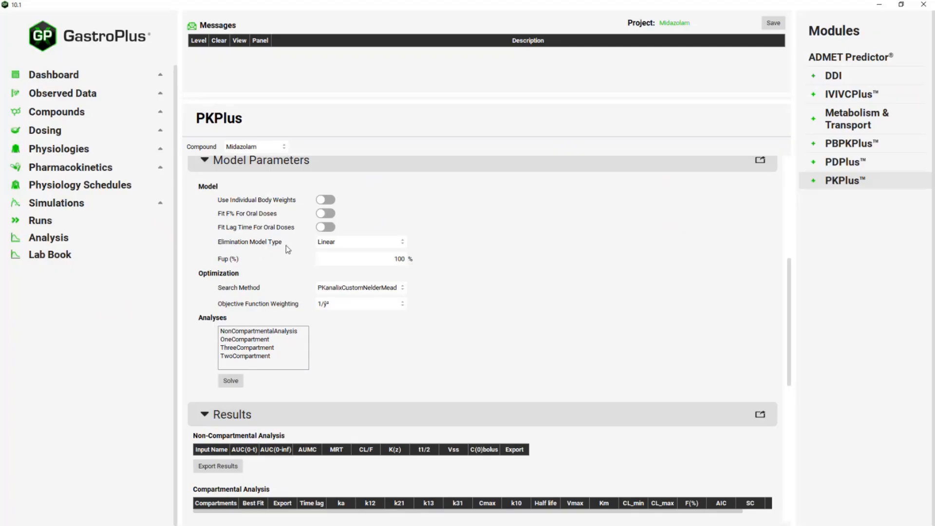
pyautogui.click(345, 242)
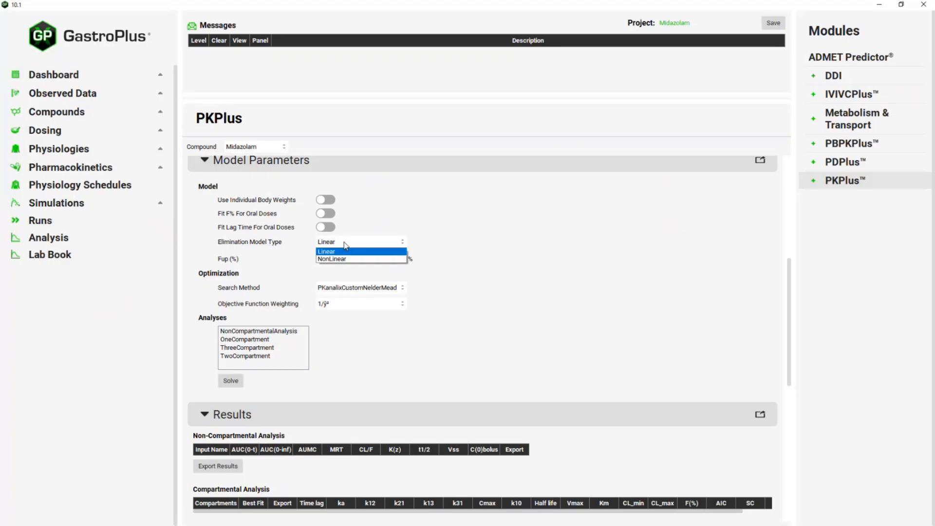
pyautogui.click(218, 263)
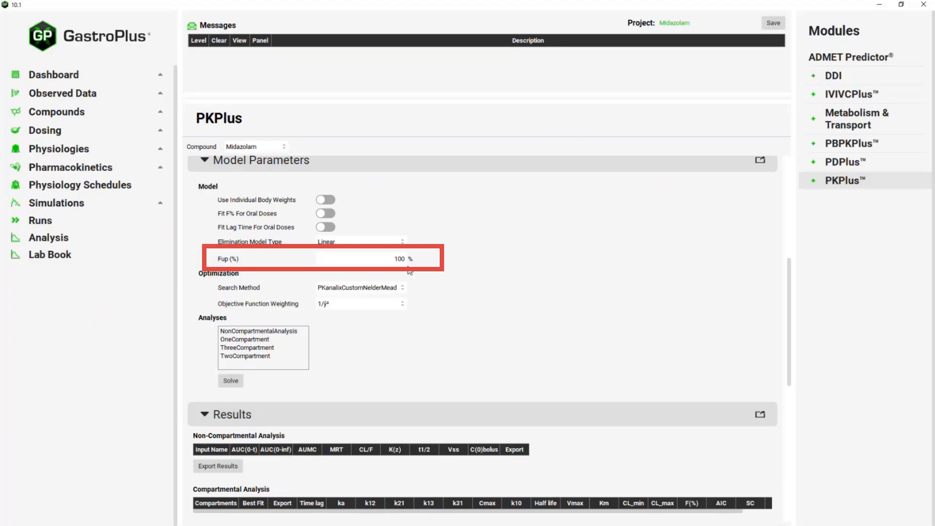
pyautogui.scroll(-2, 431, 262)
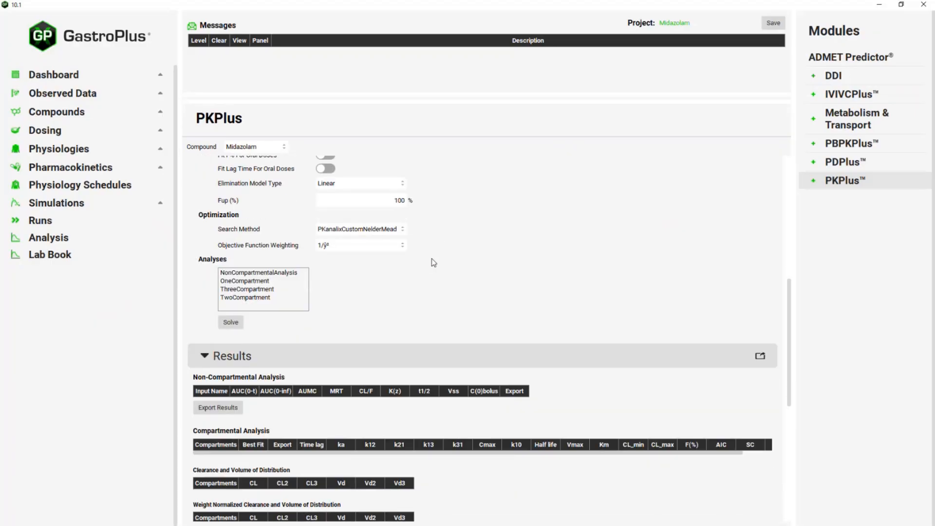
pyautogui.scroll(-1, 430, 262)
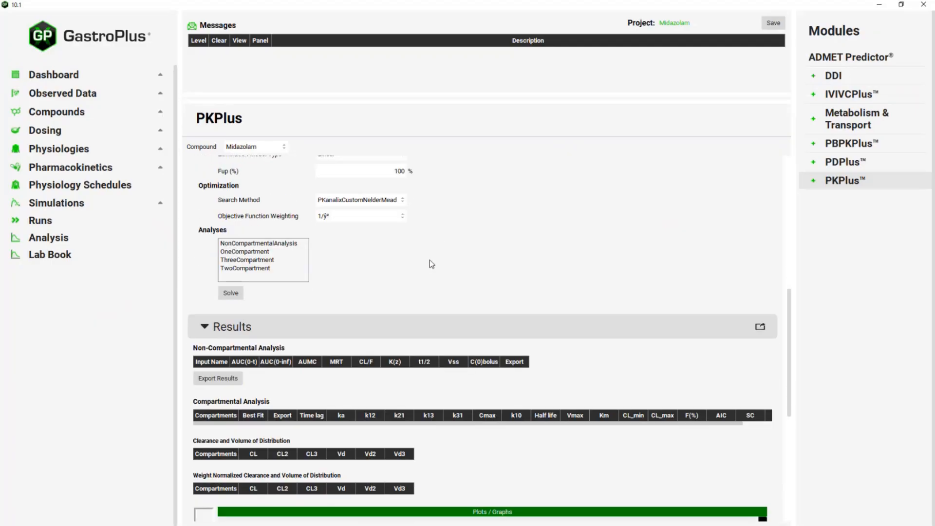
# - Select the non-compartmental and one-, two- and three-compartment analyses and solve the fit
pyautogui.click(282, 245)
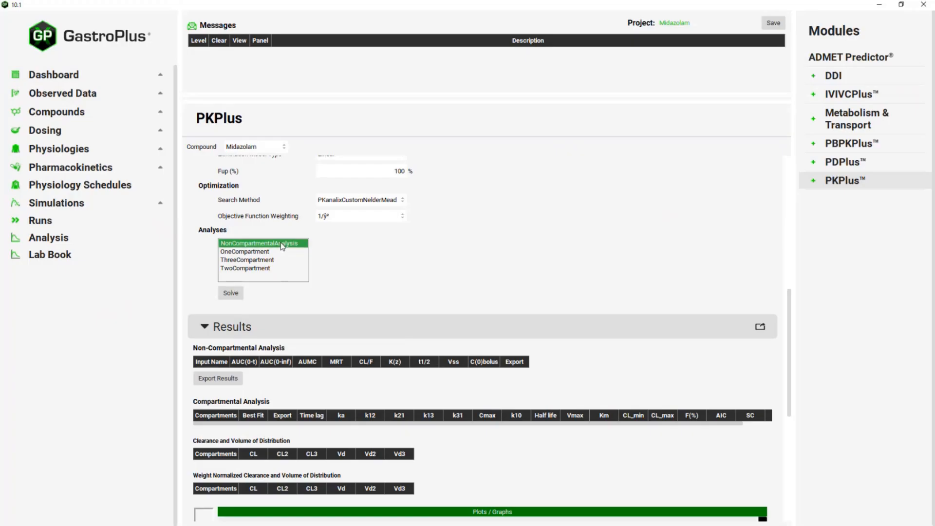
pyautogui.moveTo(282, 247); pyautogui.dragTo(285, 271)
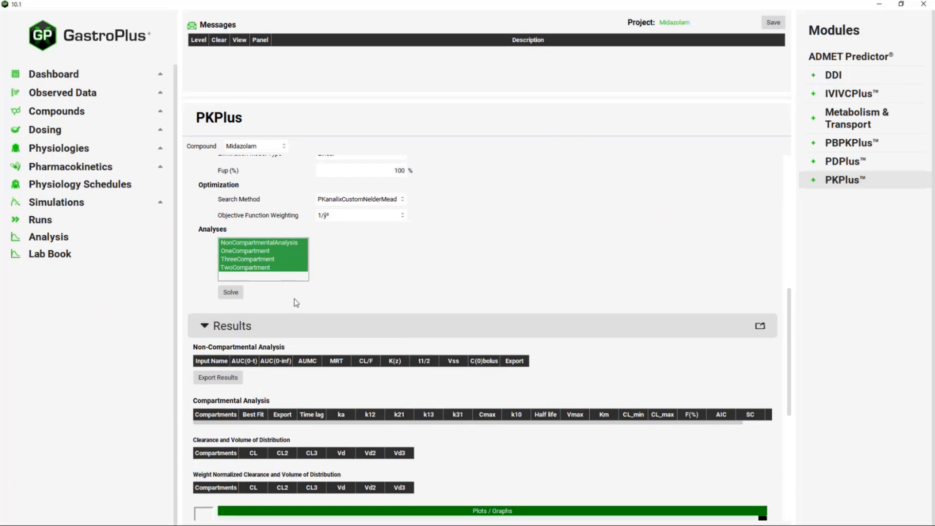
pyautogui.click(229, 294)
pyautogui.click(227, 293)
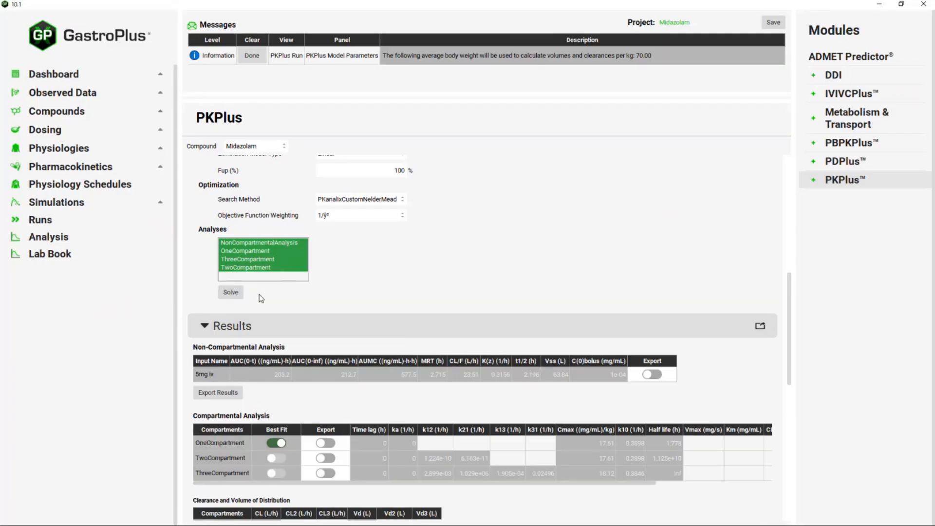
# - Review the fit results and copy the 5mg iv non-compartmental results row
pyautogui.scroll(-2, 259, 295)
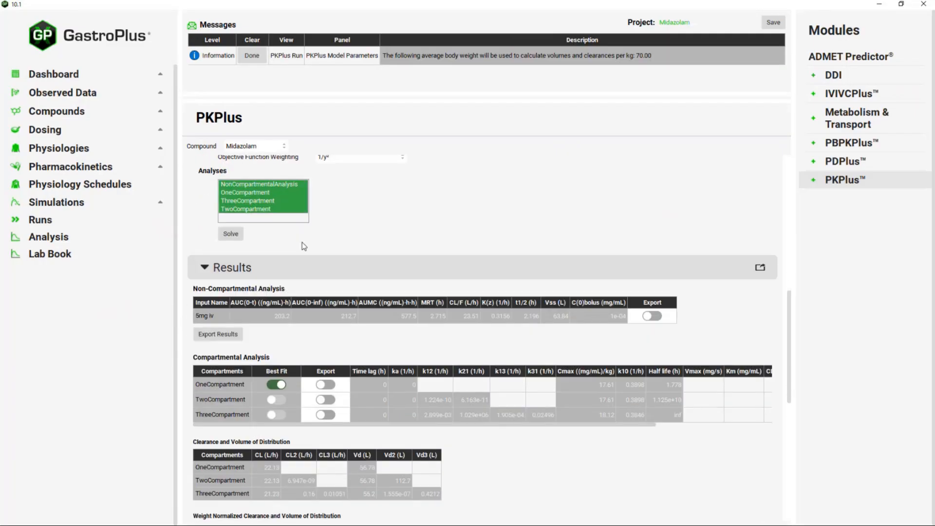
pyautogui.scroll(-1, 302, 239)
pyautogui.scroll(-1, 302, 240)
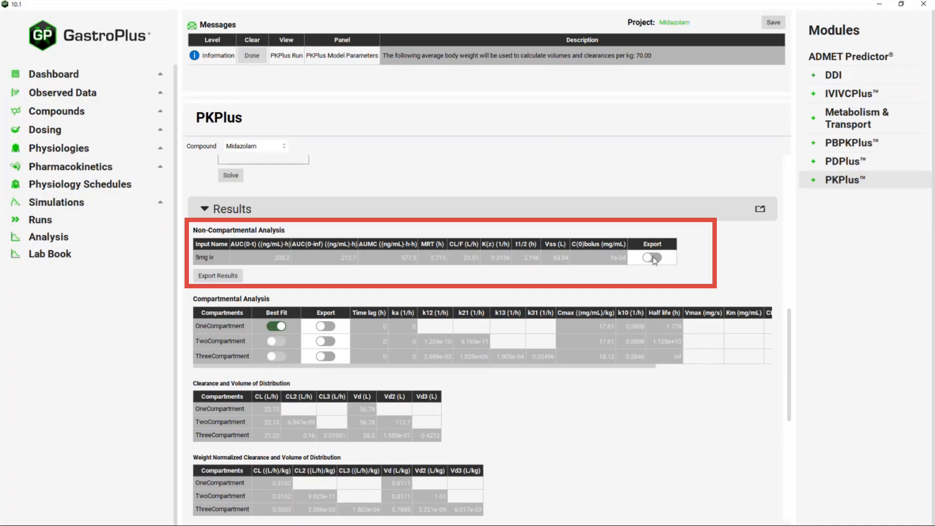
pyautogui.click(208, 258)
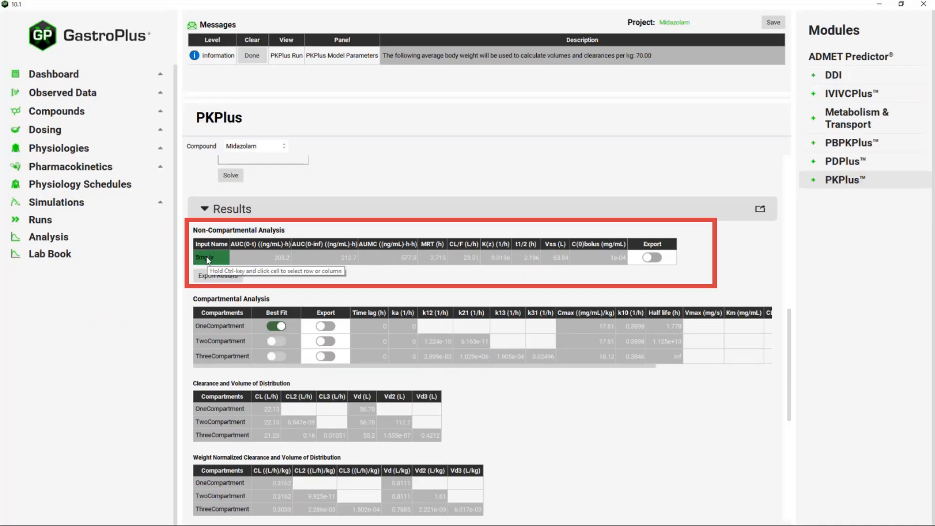
pyautogui.keyDown('ctrl'); pyautogui.click(207, 259); pyautogui.keyUp('ctrl')
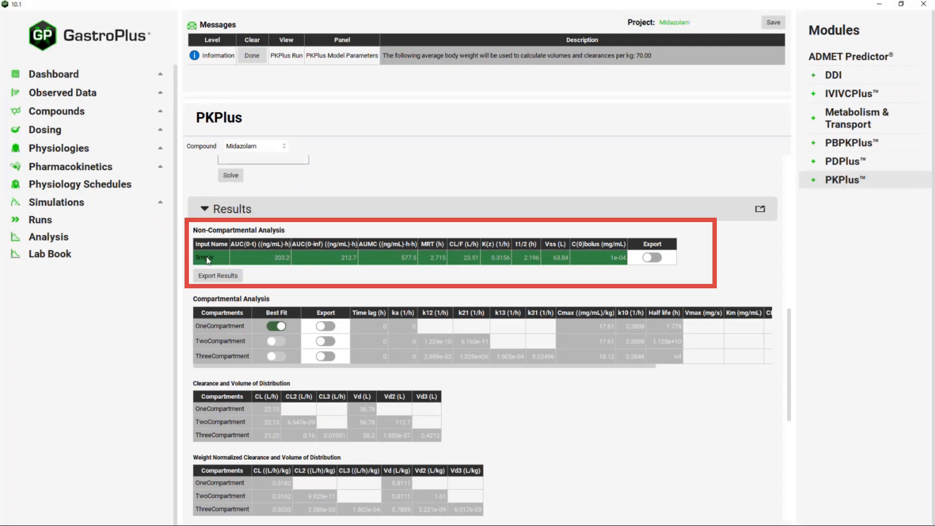
pyautogui.rightClick(206, 258)
pyautogui.click(223, 264)
pyautogui.scroll(-1, 305, 272)
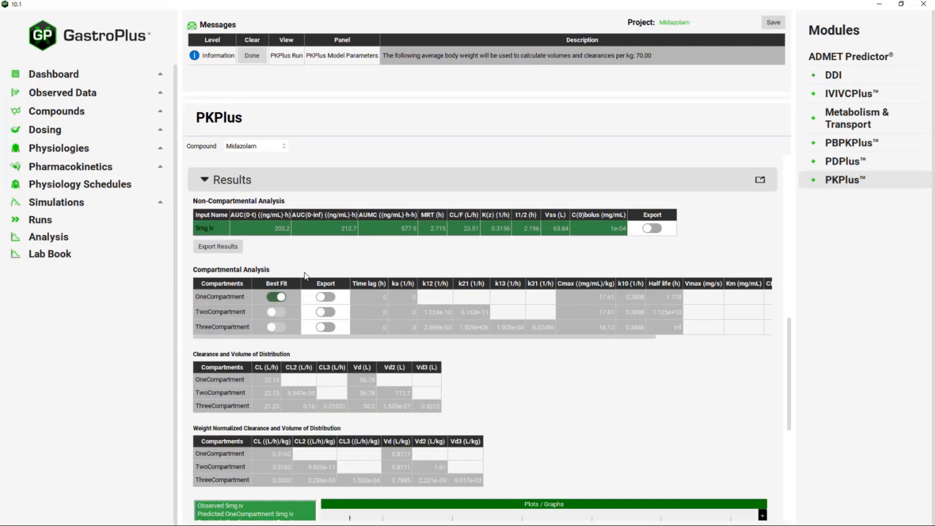
pyautogui.scroll(-1, 267, 238)
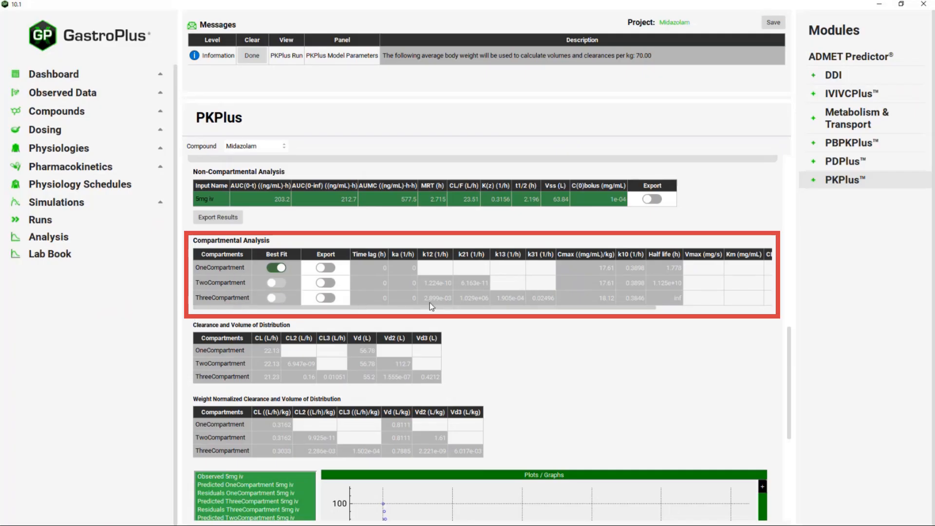
pyautogui.moveTo(442, 310); pyautogui.dragTo(510, 313)
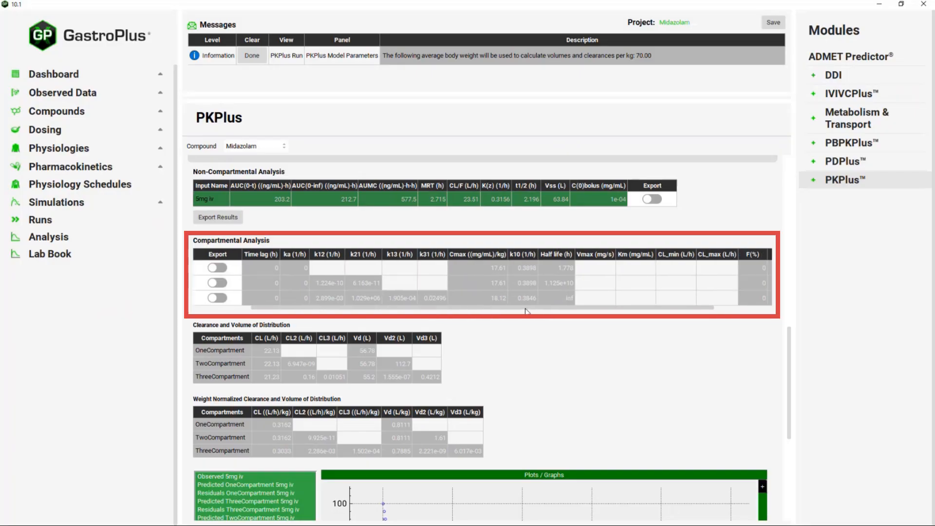
pyautogui.moveTo(527, 311); pyautogui.dragTo(611, 312)
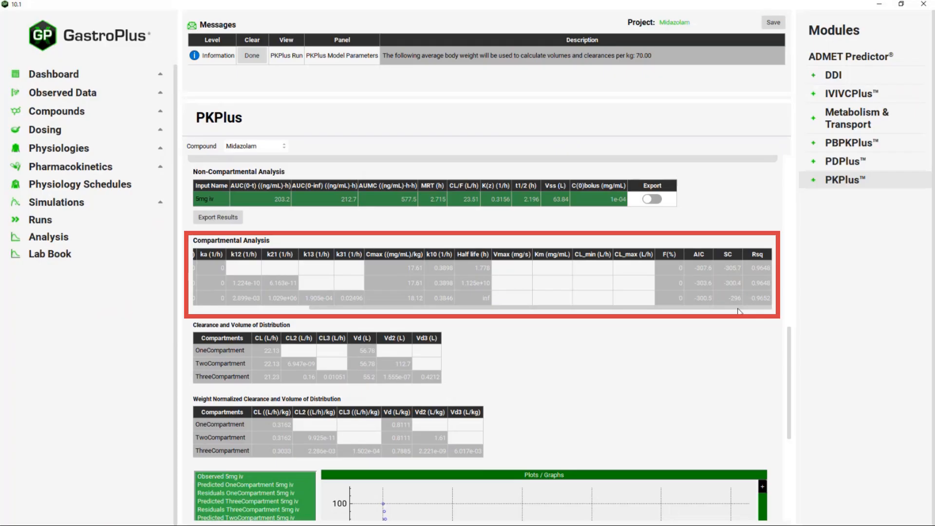
pyautogui.moveTo(737, 309); pyautogui.dragTo(631, 324)
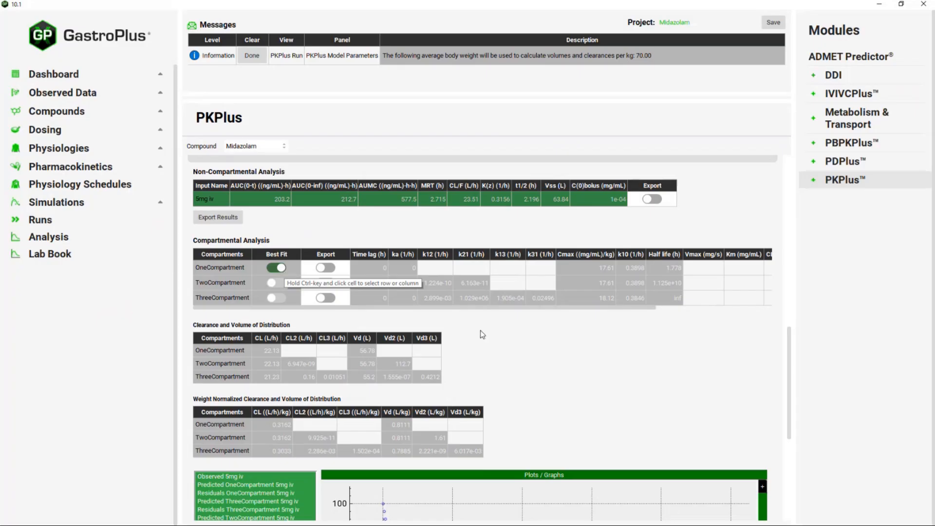
pyautogui.scroll(-1, 490, 337)
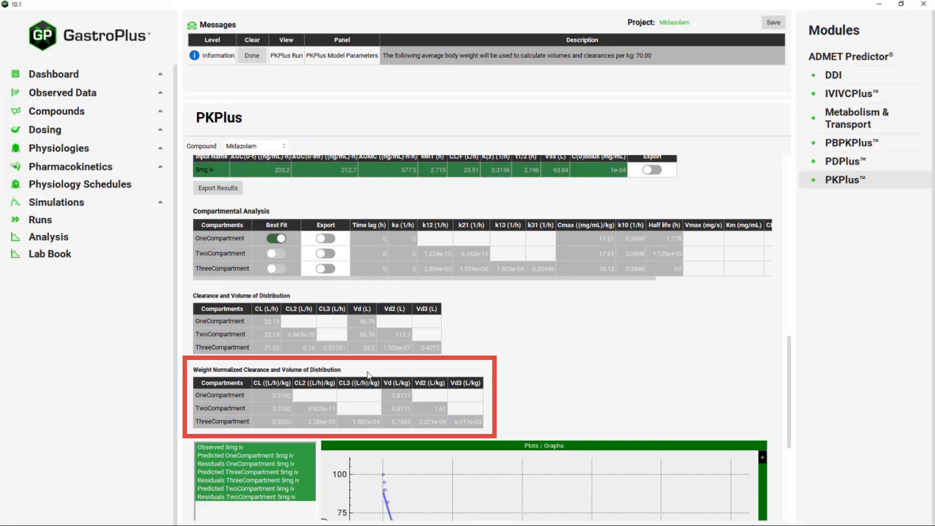
# - Hide the Two-, Three- and OneCompartment residual curves in the PKPlus plot
pyautogui.scroll(-2, 517, 346)
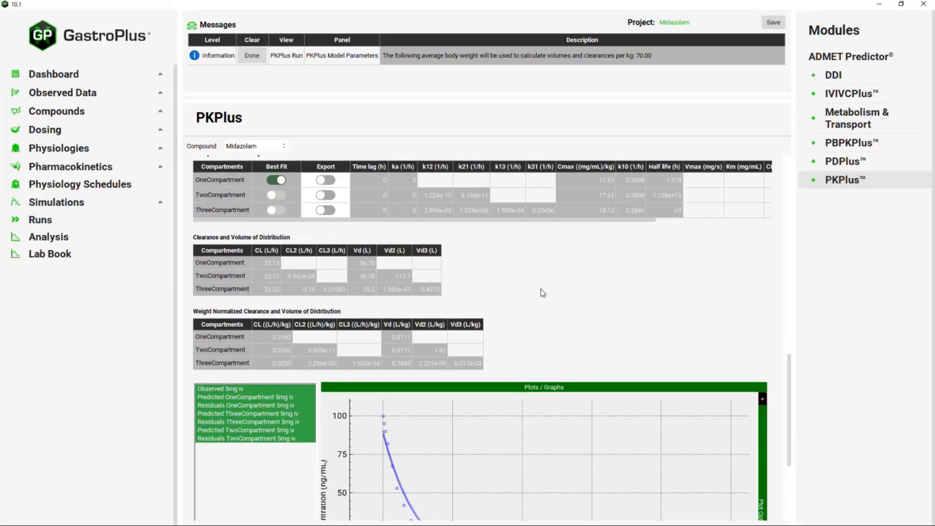
pyautogui.scroll(-2, 544, 293)
pyautogui.scroll(-2, 547, 276)
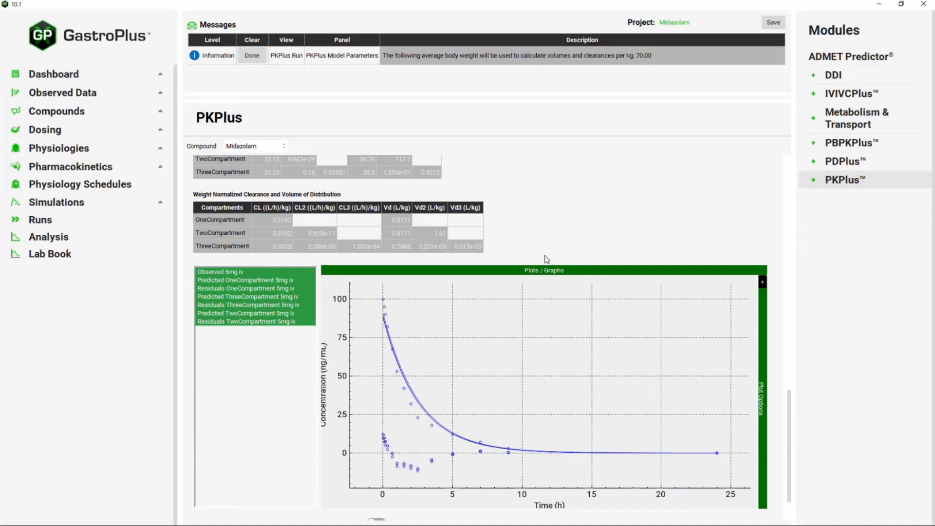
pyautogui.scroll(-1, 539, 242)
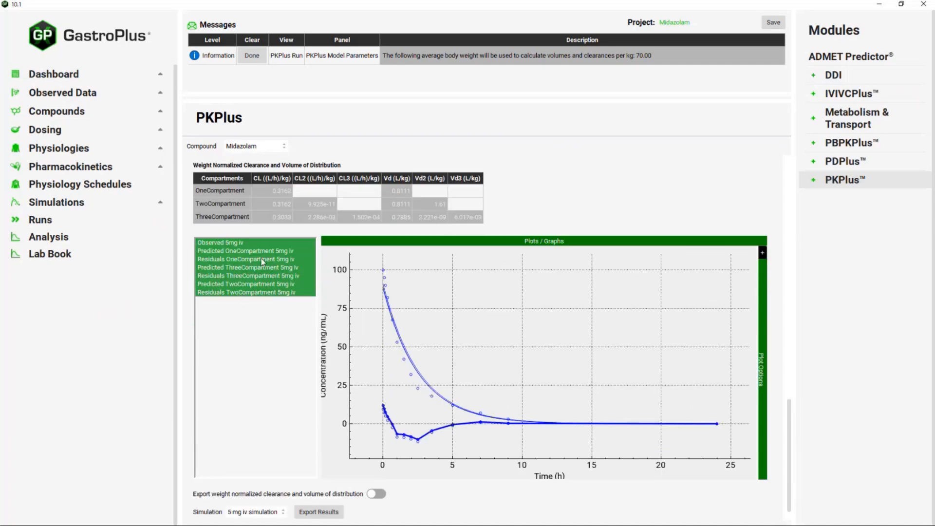
pyautogui.click(234, 293)
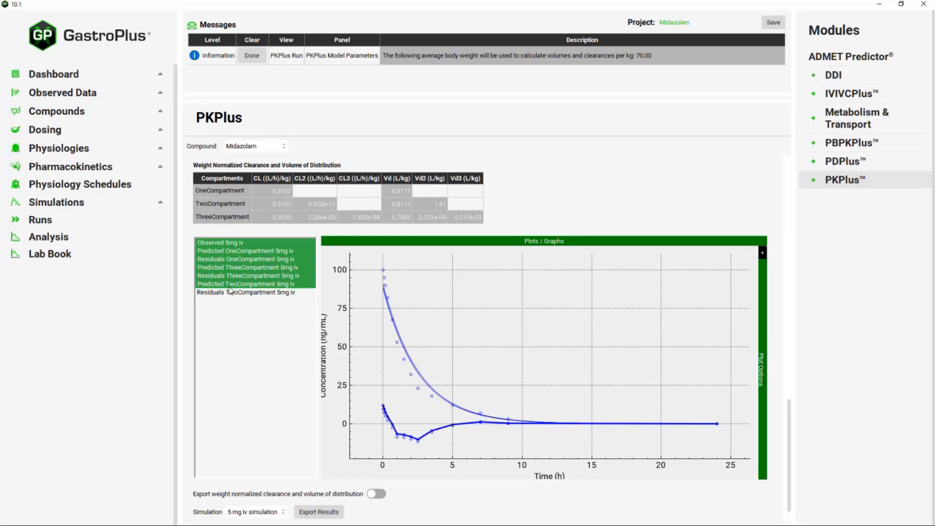
pyautogui.click(226, 276)
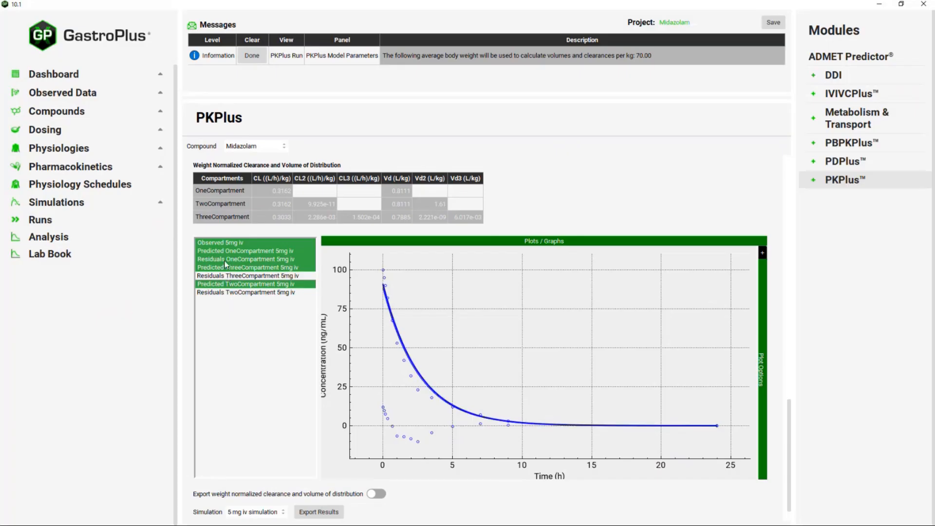
pyautogui.click(225, 260)
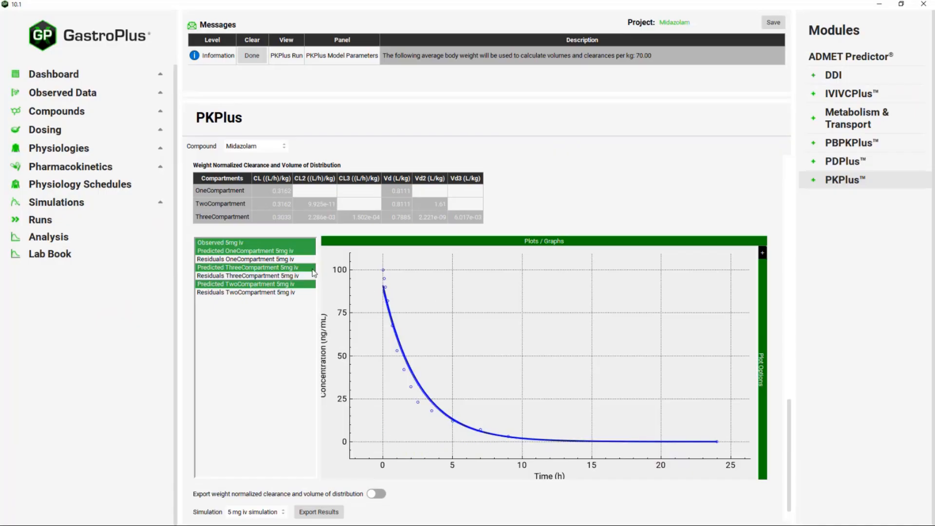
pyautogui.click(763, 254)
pyautogui.click(763, 255)
pyautogui.click(763, 254)
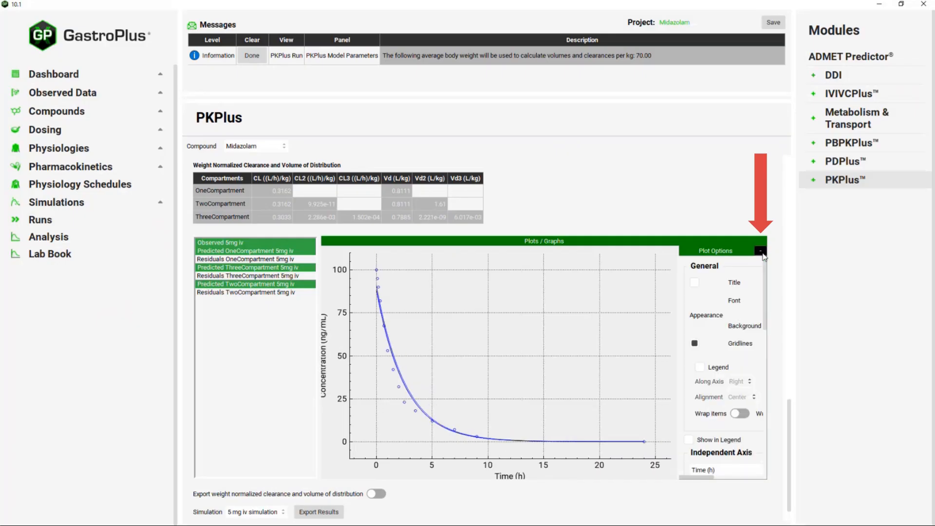
pyautogui.scroll(-3, 727, 320)
pyautogui.scroll(-3, 727, 320)
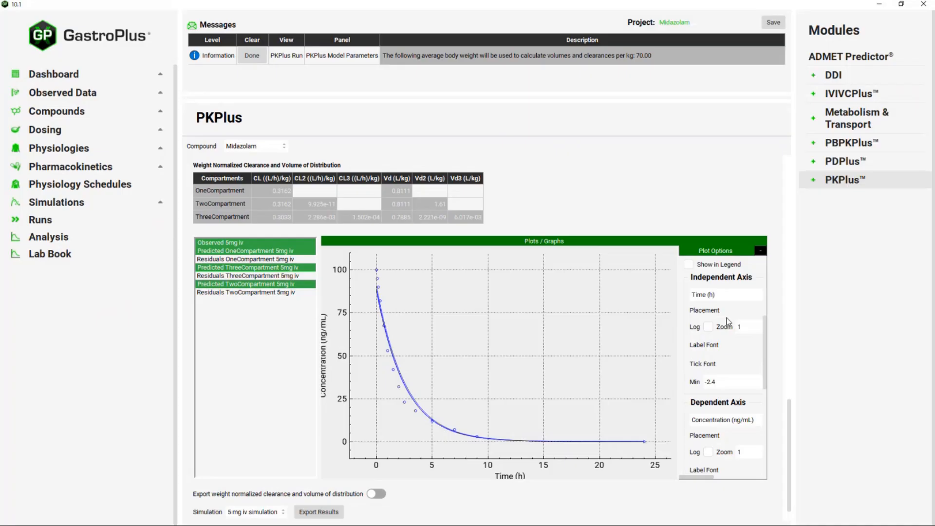
pyautogui.scroll(-3, 728, 322)
pyautogui.click(759, 251)
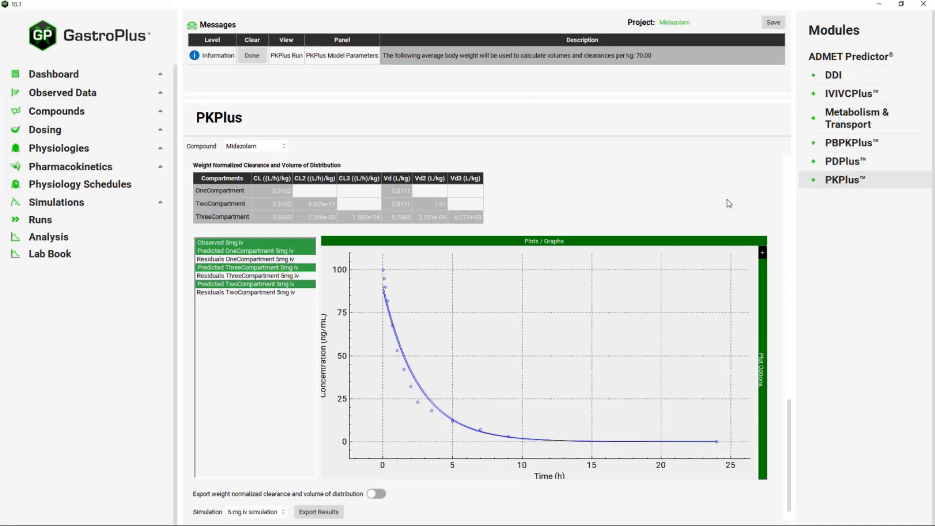
pyautogui.scroll(5, 729, 203)
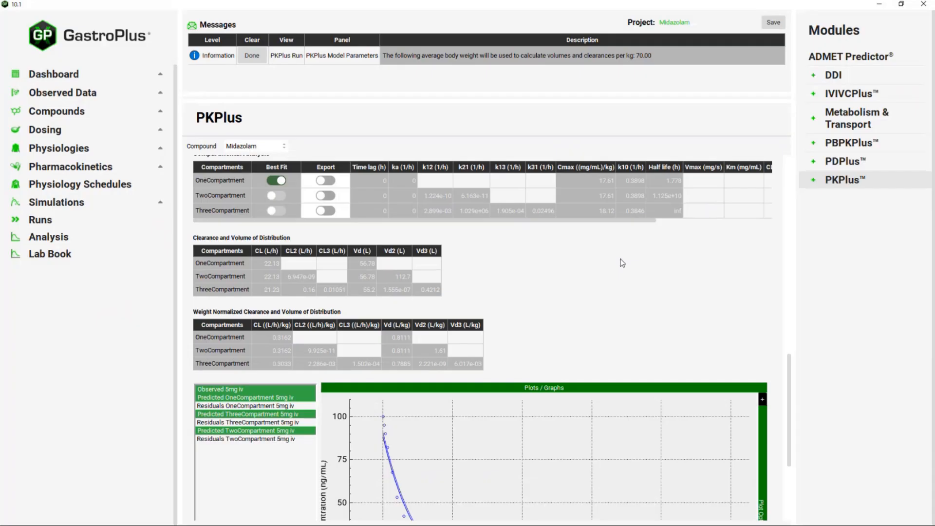
pyautogui.scroll(2, 622, 263)
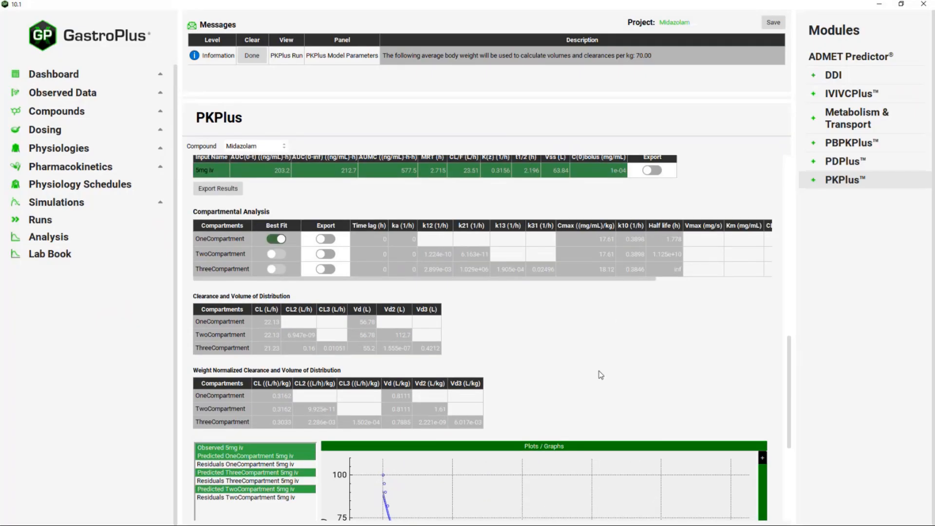
pyautogui.scroll(2, 600, 374)
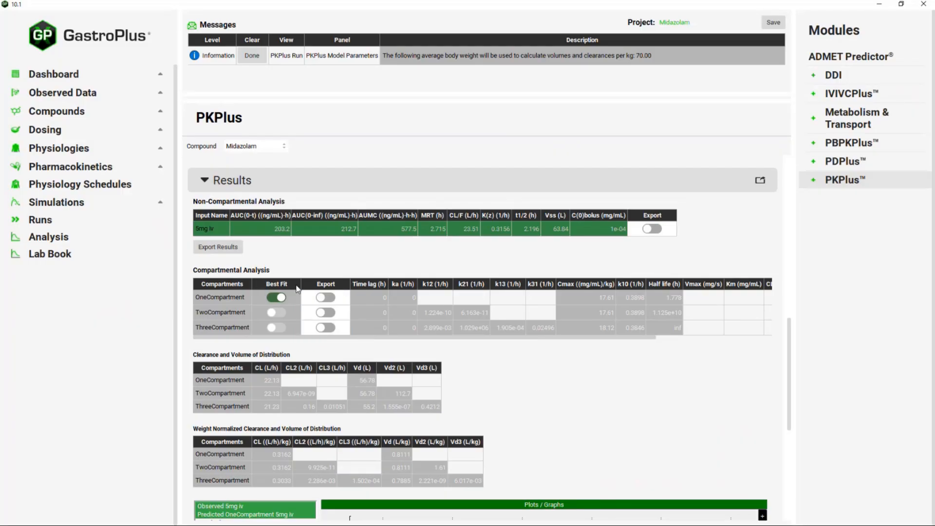
# - Export the OneCompartment fit to the 5 mg iv simulation and enlarge the Messages area
pyautogui.click(332, 297)
pyautogui.scroll(-6, 711, 370)
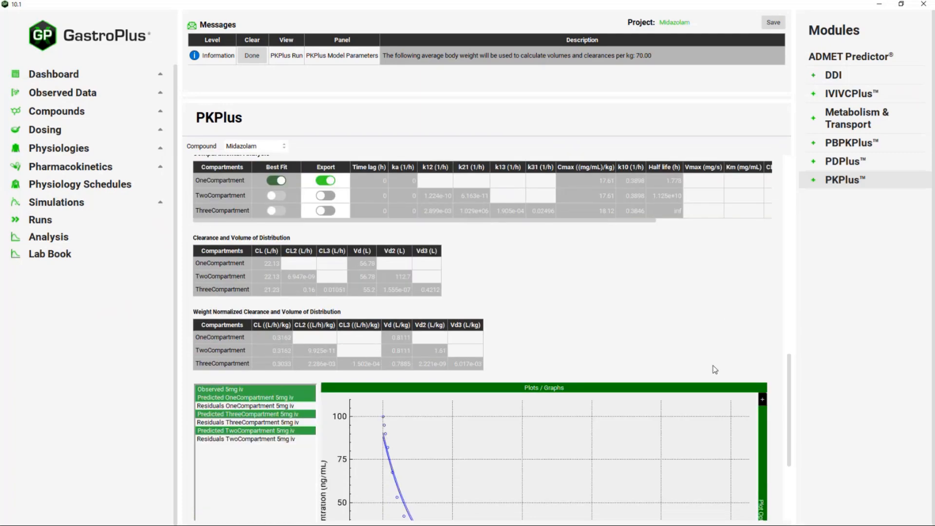
pyautogui.scroll(-3, 726, 325)
pyautogui.click(282, 484)
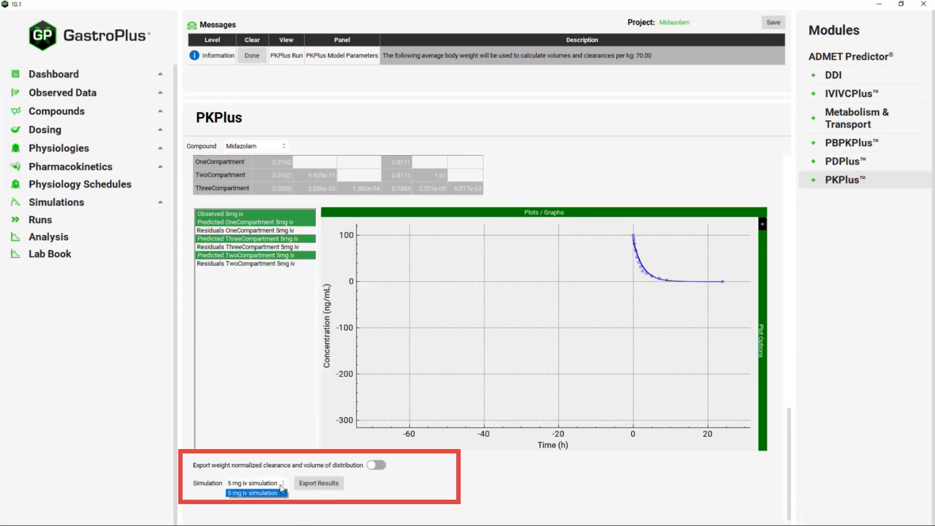
pyautogui.click(280, 484)
pyautogui.click(320, 483)
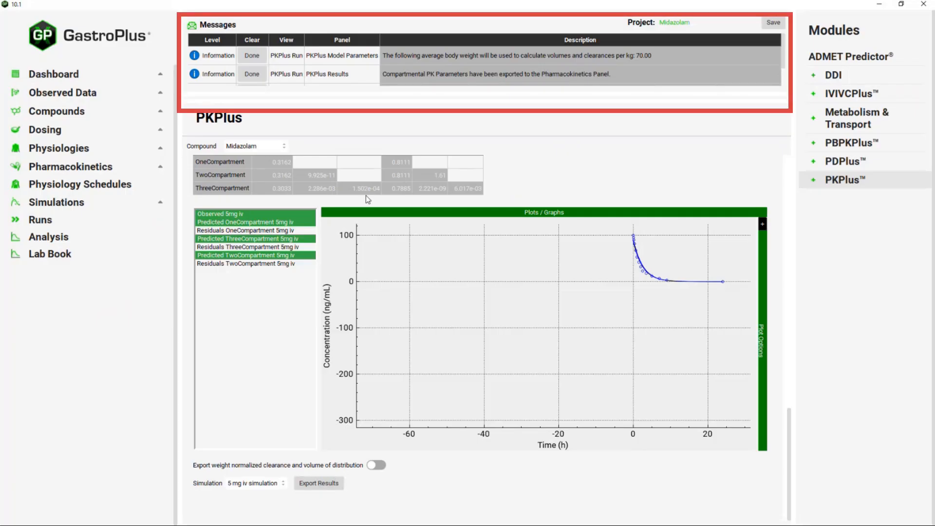
pyautogui.moveTo(372, 95); pyautogui.dragTo(378, 116)
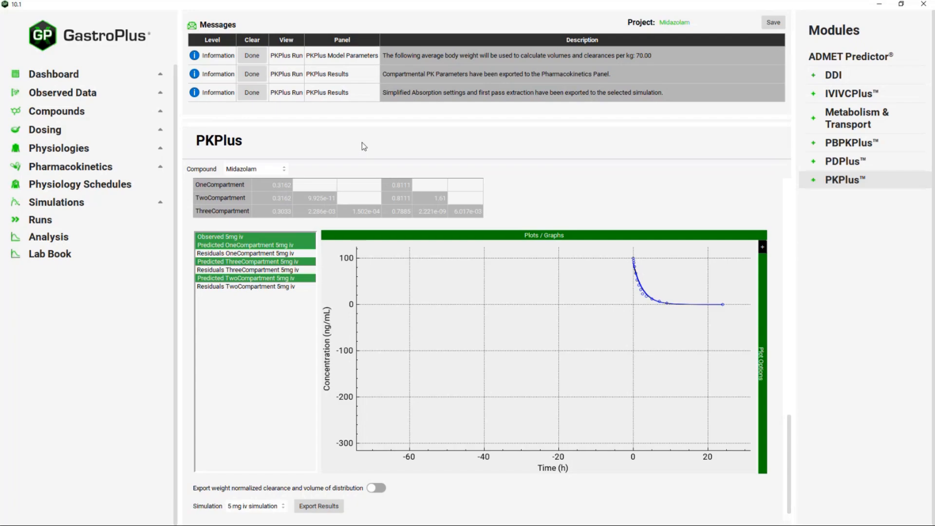
# - Delete the Human One Compartment model, then view the 5 mg iv simulation setup
pyautogui.click(126, 171)
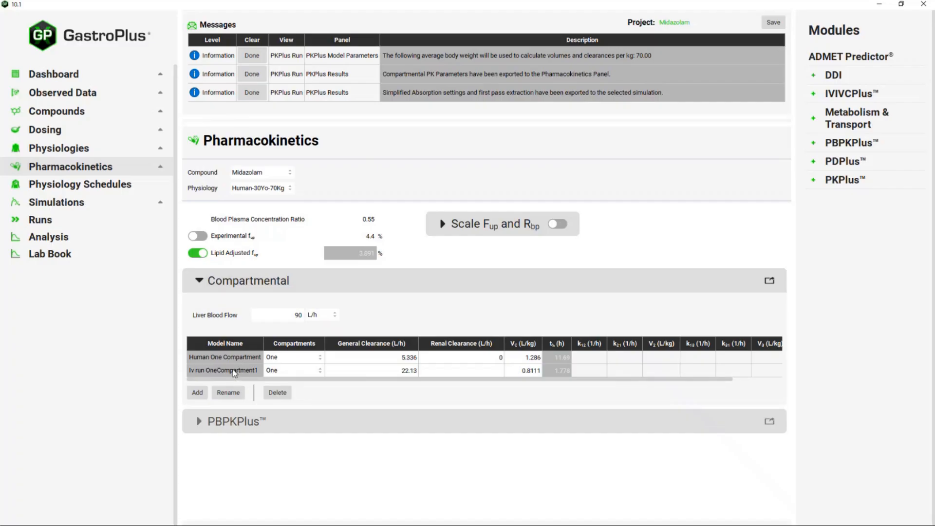
pyautogui.click(205, 359)
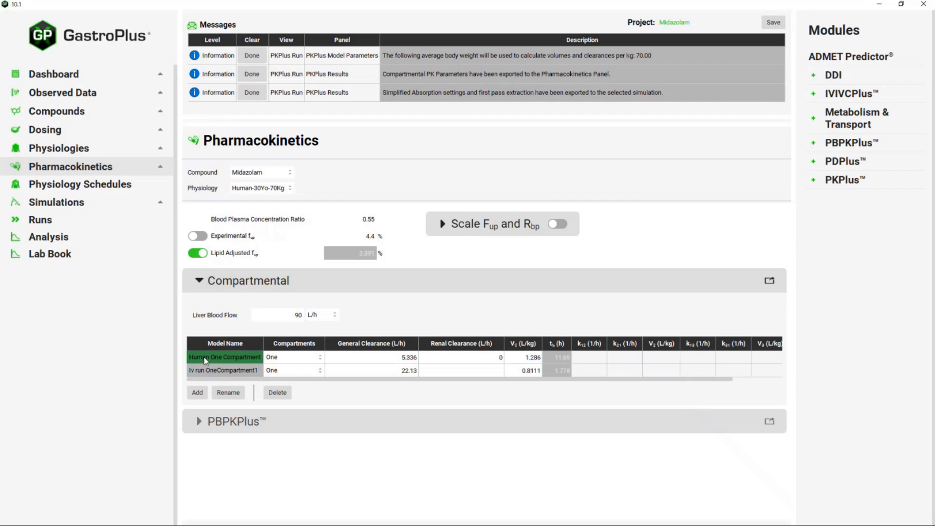
pyautogui.keyDown('ctrl'); pyautogui.click(205, 360); pyautogui.keyUp('ctrl')
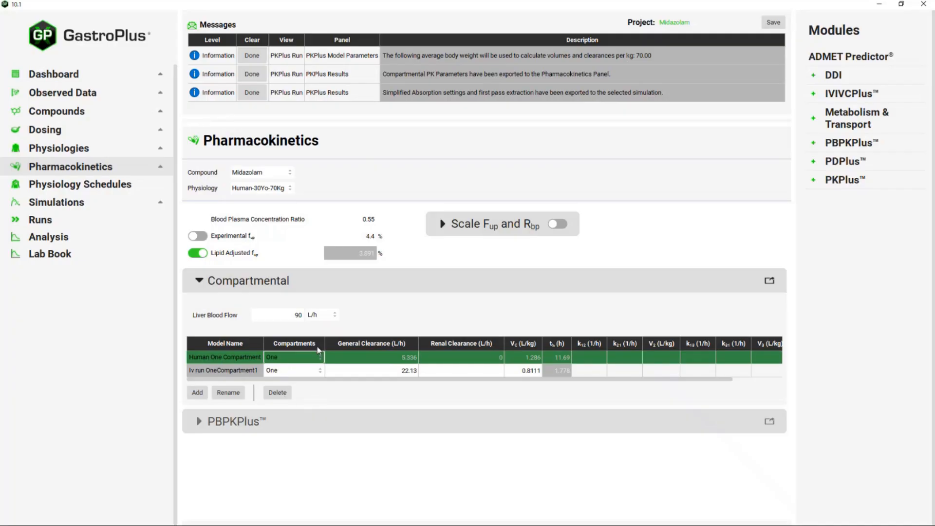
pyautogui.click(282, 394)
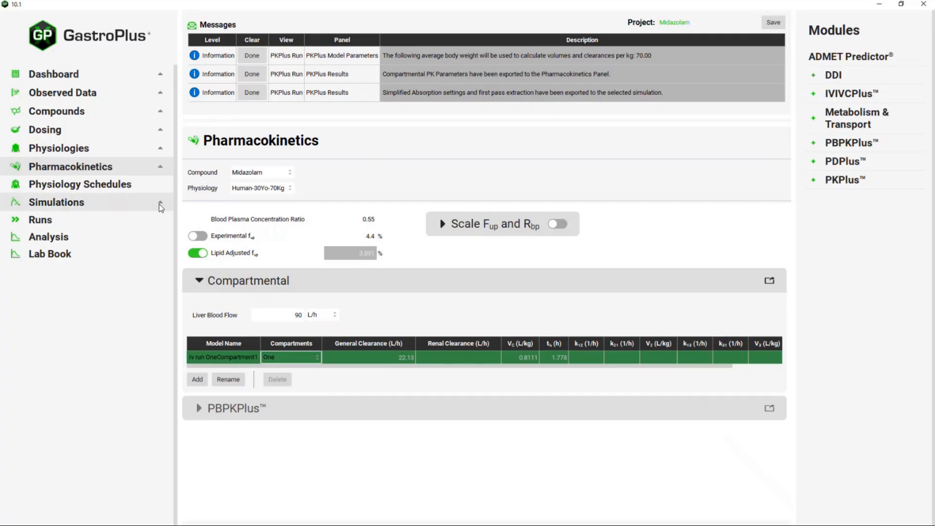
pyautogui.click(129, 204)
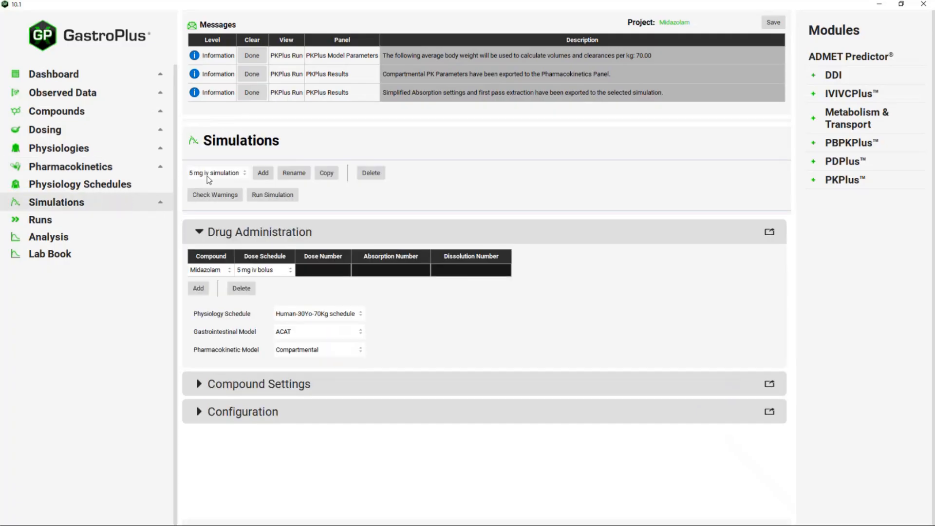
# - Confirm the iv run OneCompartment1 compartmental model and run the 5 mg iv simulation
pyautogui.click(199, 384)
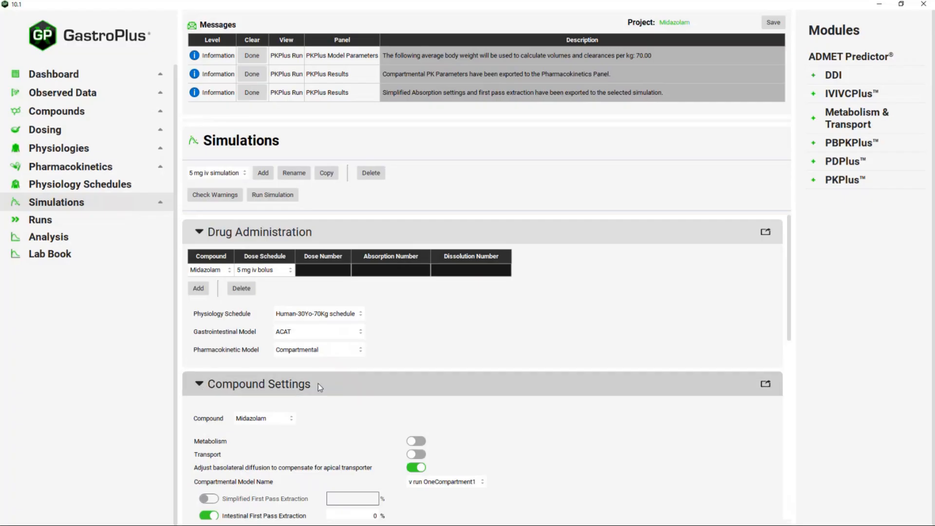
pyautogui.scroll(-2, 493, 402)
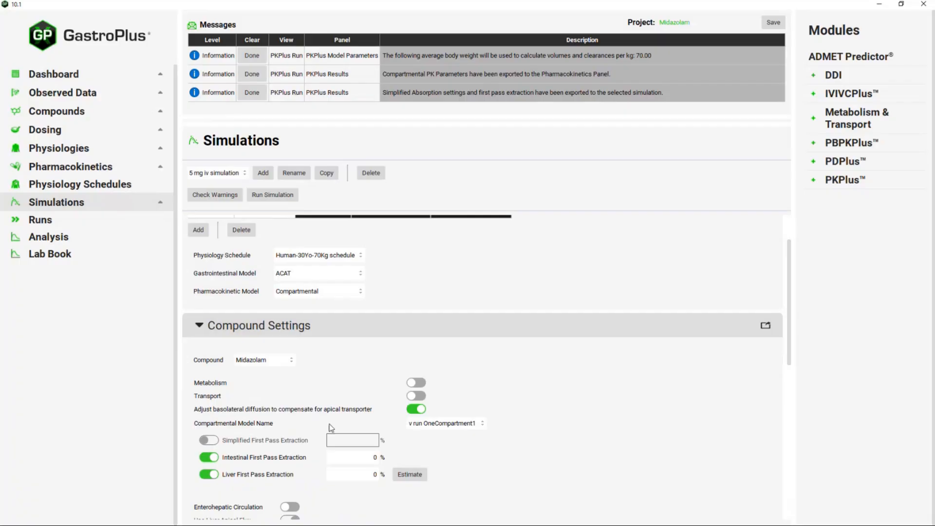
pyautogui.click(481, 424)
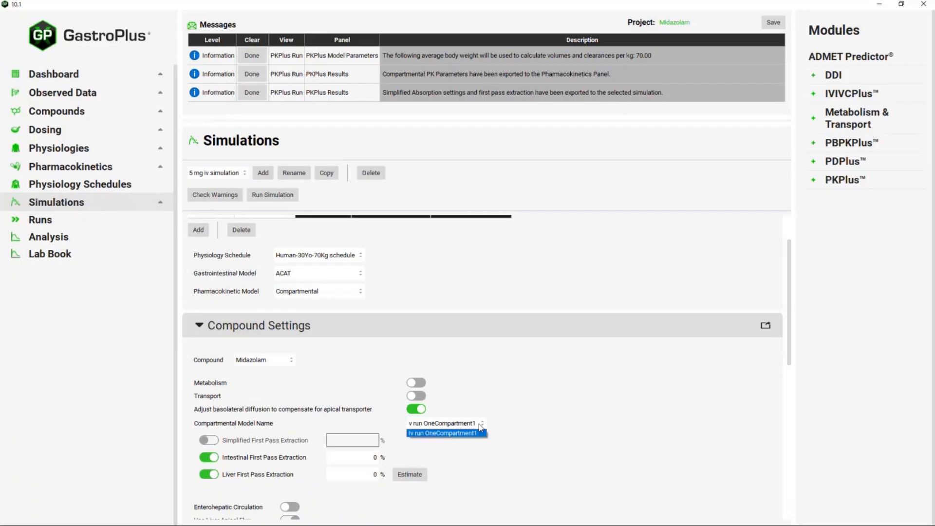
pyautogui.click(478, 424)
pyautogui.click(479, 424)
pyautogui.click(484, 422)
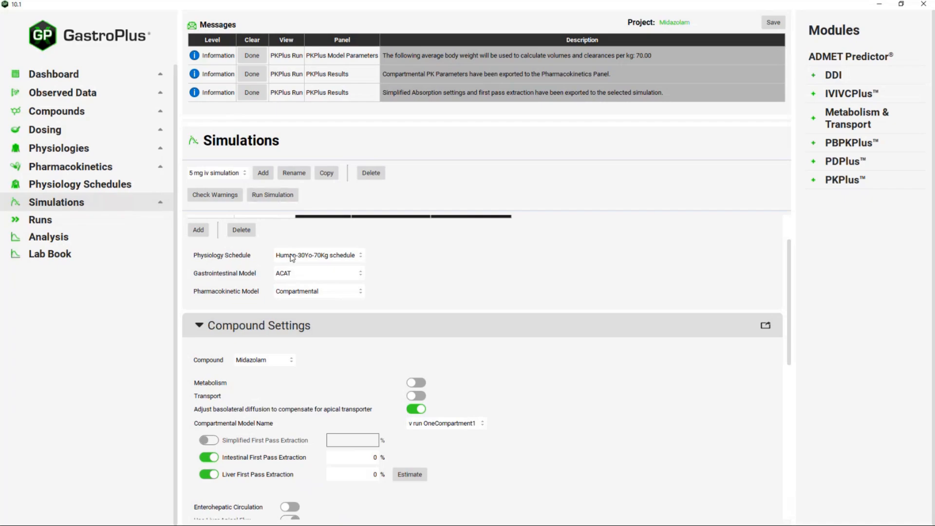
pyautogui.click(271, 195)
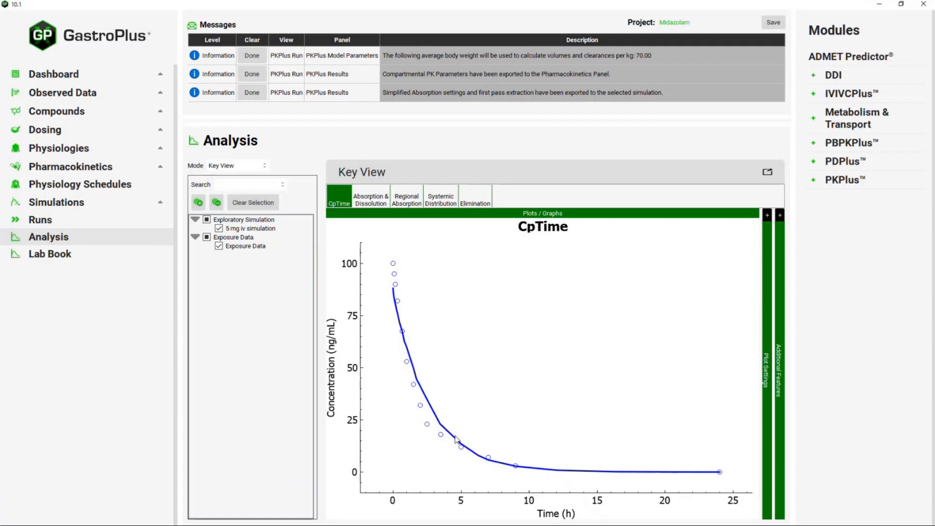
# - Change Output Frequency from 10 to 2, rerun the simulation, and return to PKPlus
pyautogui.click(107, 204)
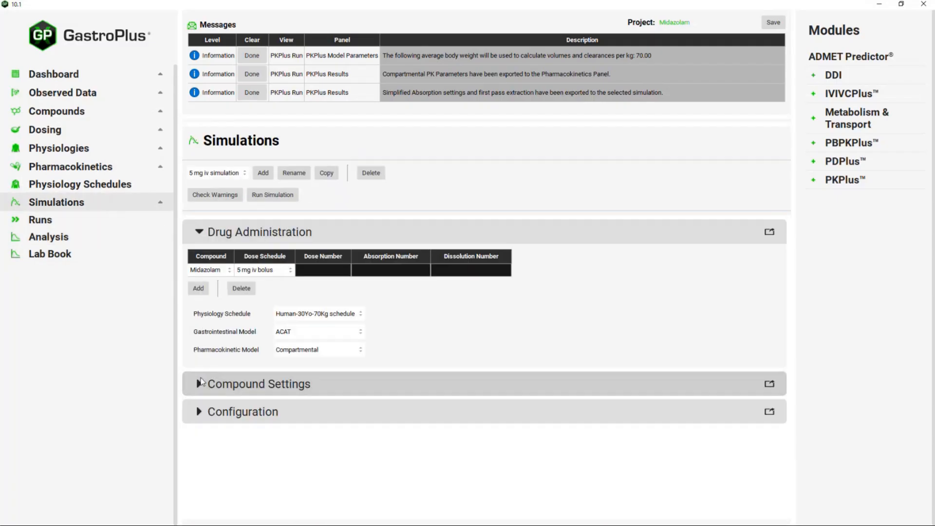
pyautogui.click(198, 412)
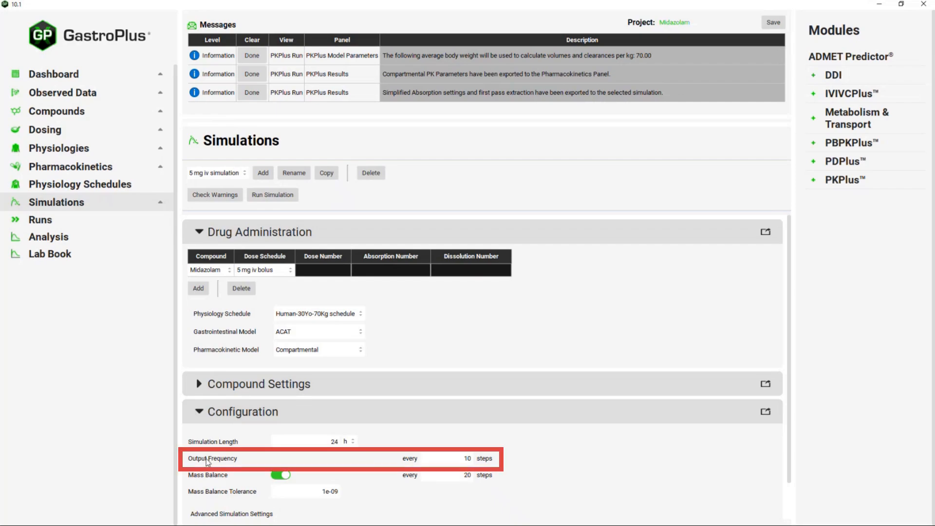
pyautogui.doubleClick(461, 459)
pyautogui.write('2')
pyautogui.click(285, 196)
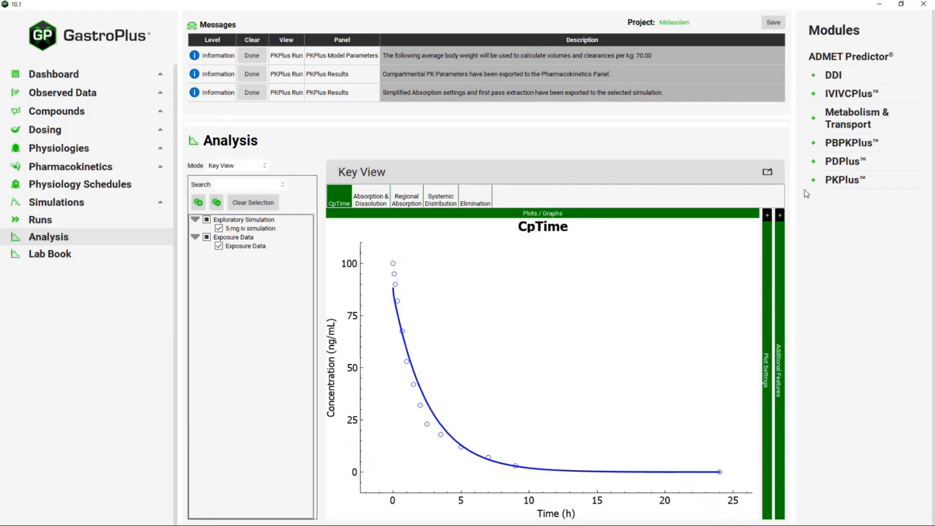
pyautogui.click(820, 184)
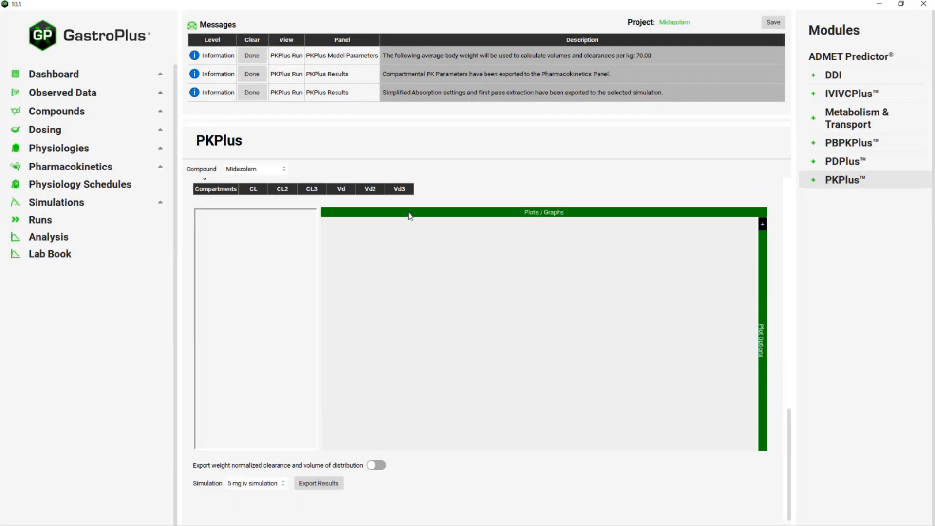
# - Add a new PKPlus input named '7.5 mg solution'
pyautogui.scroll(9, 769, 315)
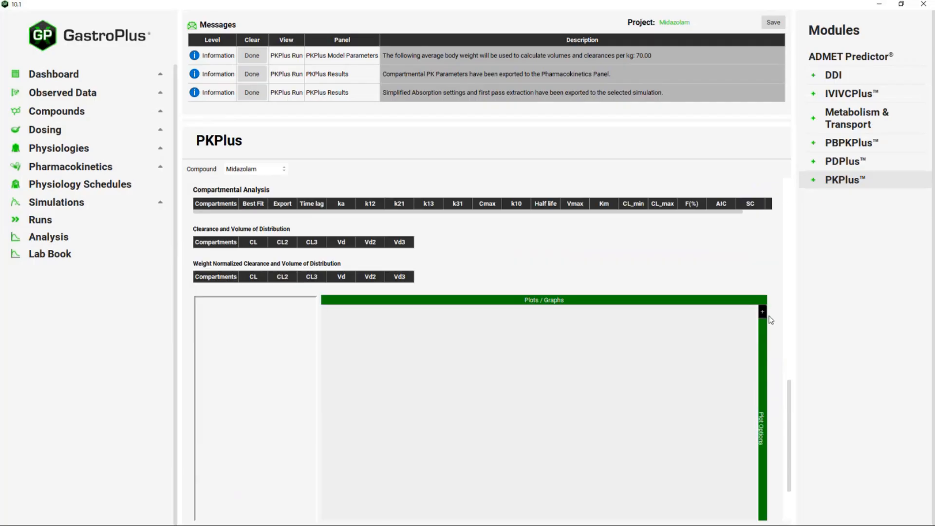
pyautogui.scroll(16, 706, 284)
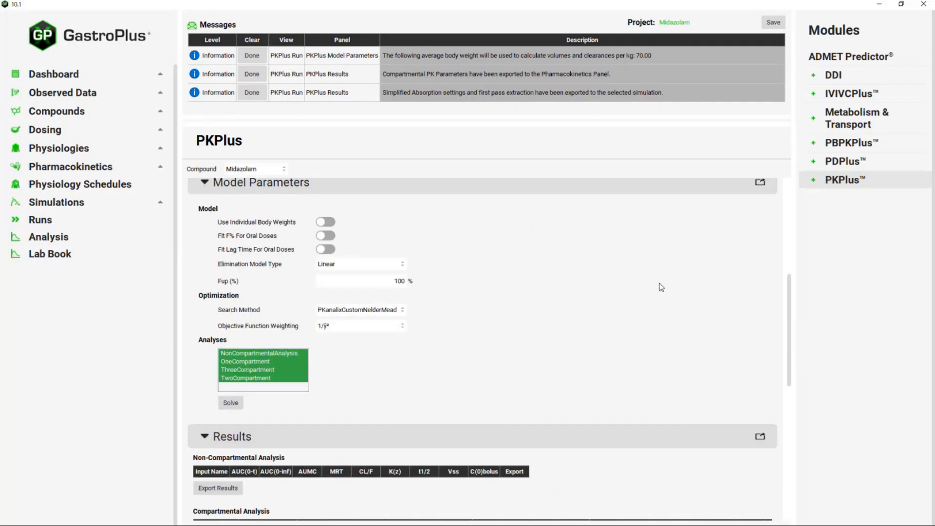
pyautogui.scroll(1, 600, 322)
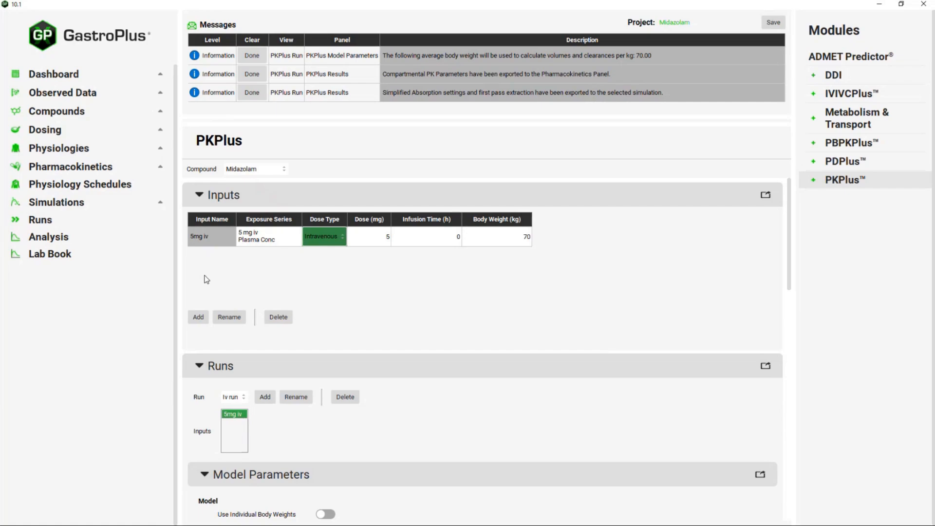
pyautogui.click(197, 318)
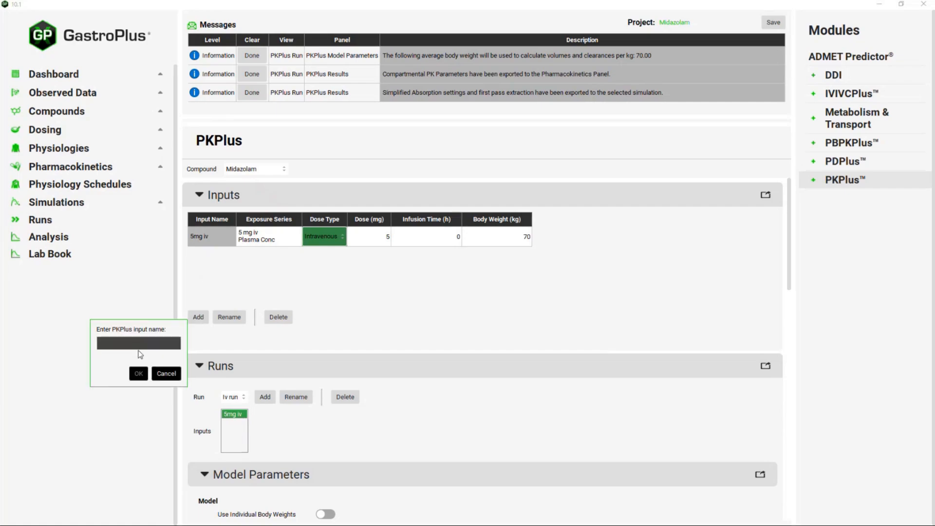
pyautogui.write('7.5 mg solution')
pyautogui.press('Return')
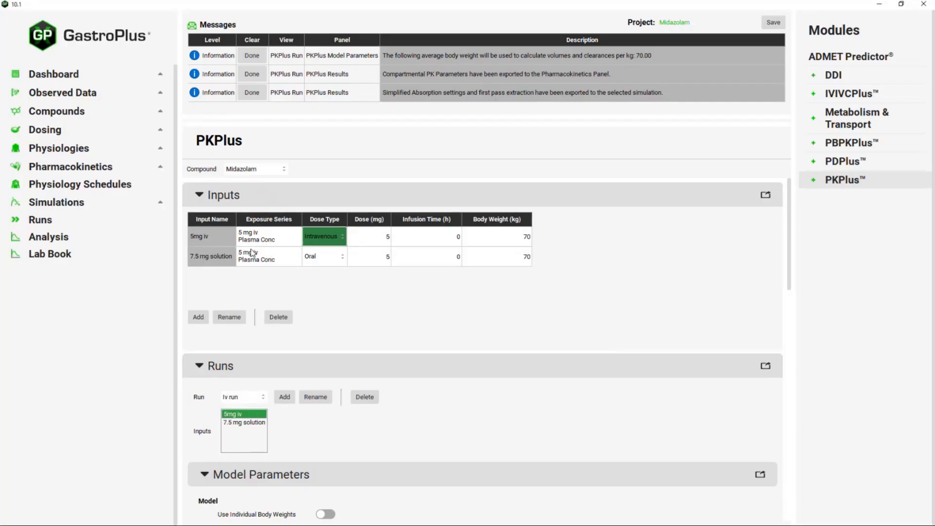
# - Assign the 7.5 mg Solution observed data group as its exposure series
pyautogui.click(267, 256)
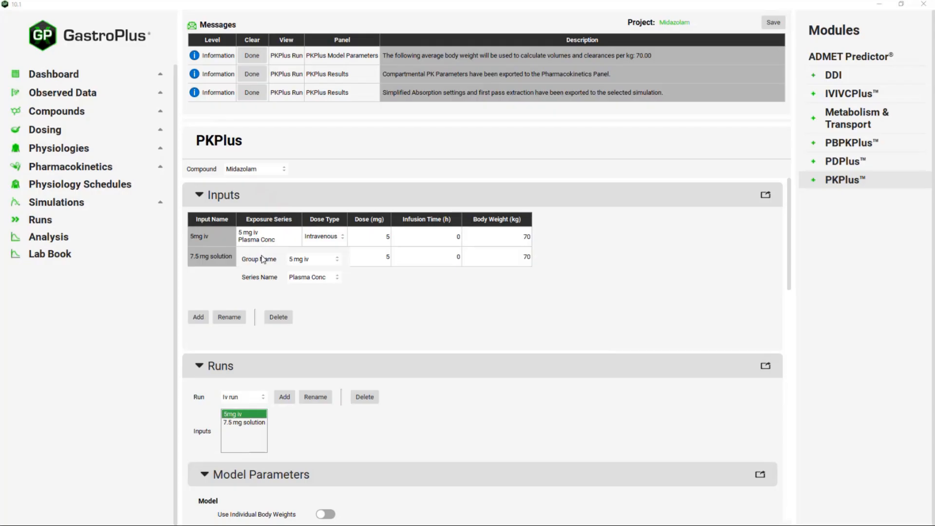
pyautogui.click(327, 263)
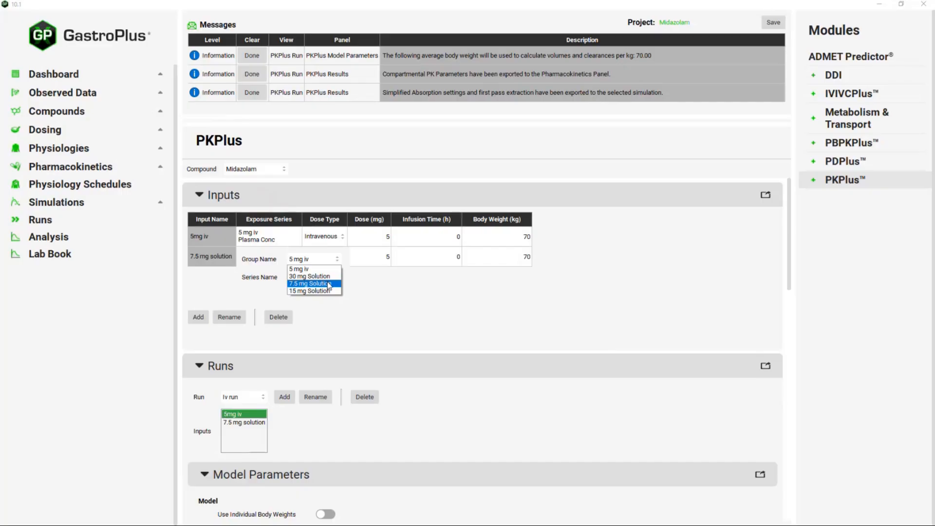
pyautogui.click(329, 284)
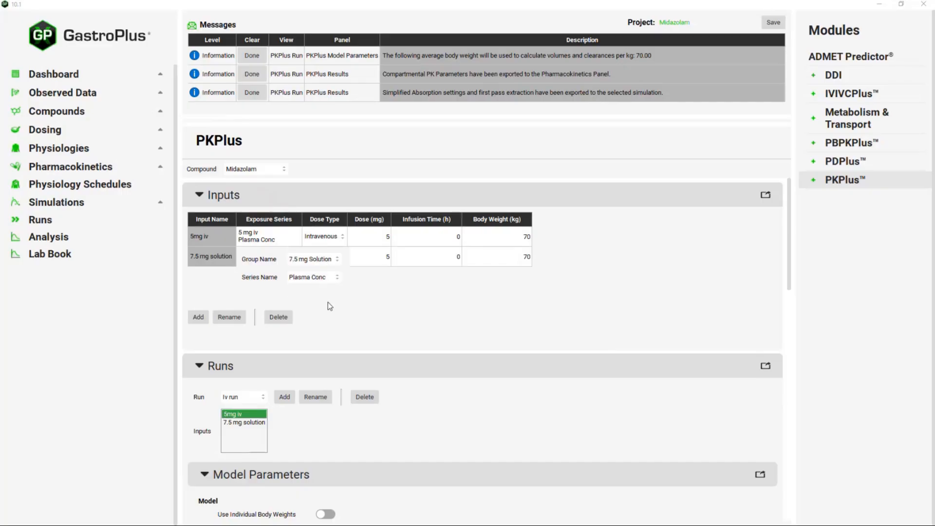
pyautogui.click(328, 303)
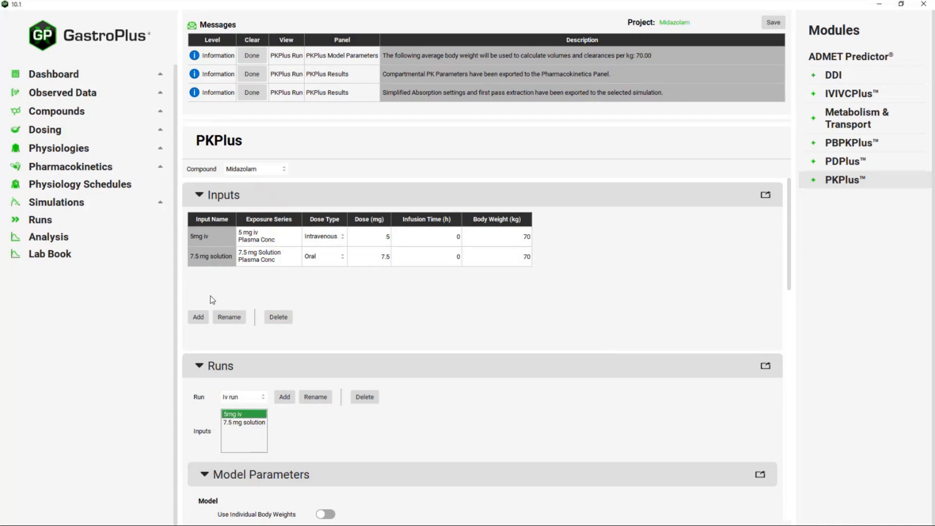
# - Add a '15 mg solution' input using the 15 mg Solution exposure series
pyautogui.click(200, 318)
pyautogui.write('1')
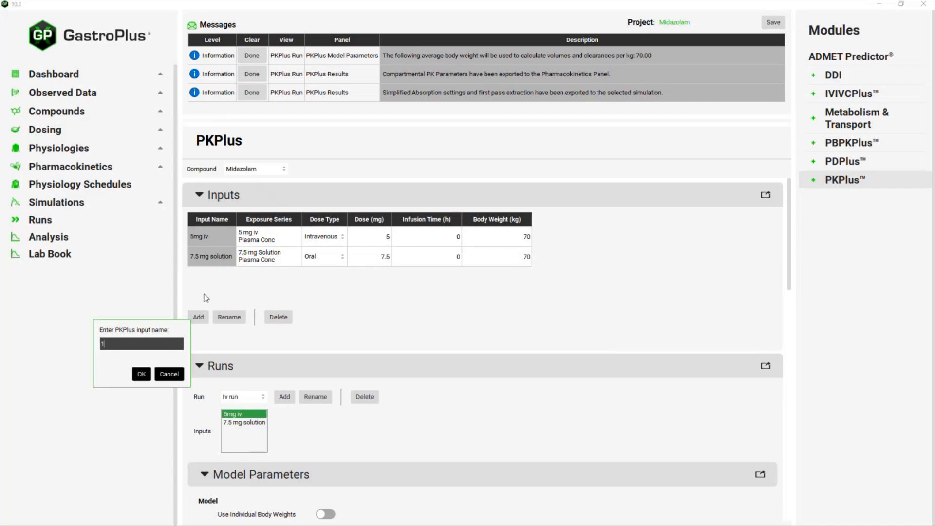
pyautogui.write('5 mg slution')
pyautogui.press('BackSpace')
pyautogui.press('BackSpace')
pyautogui.press('BackSpace')
pyautogui.press('BackSpace')
pyautogui.press('BackSpace')
pyautogui.press('BackSpace')
pyautogui.write('olution')
pyautogui.press('Return')
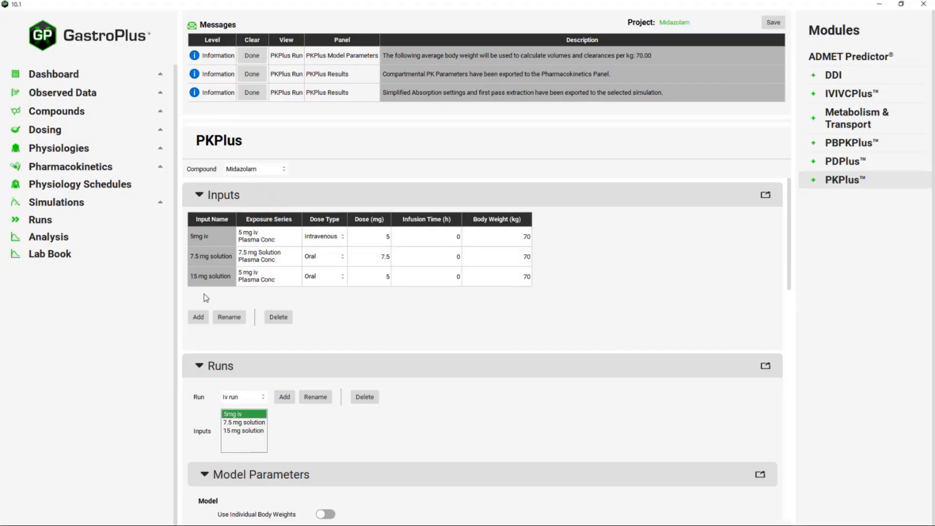
pyautogui.doubleClick(256, 272)
pyautogui.click(298, 279)
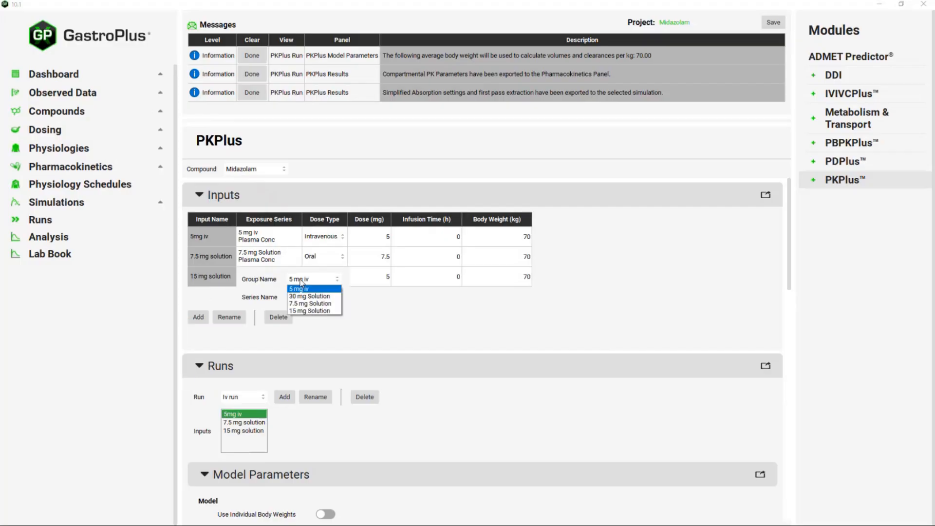
pyautogui.click(304, 310)
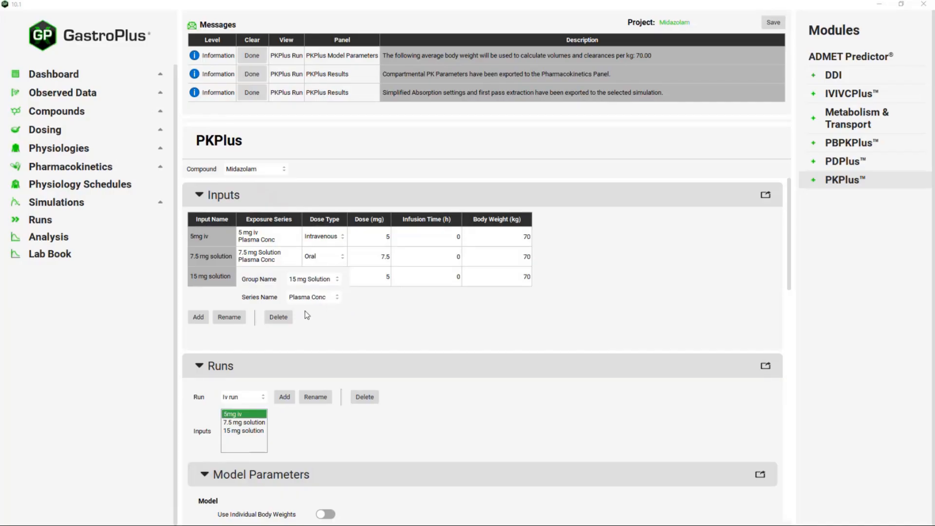
pyautogui.click(397, 297)
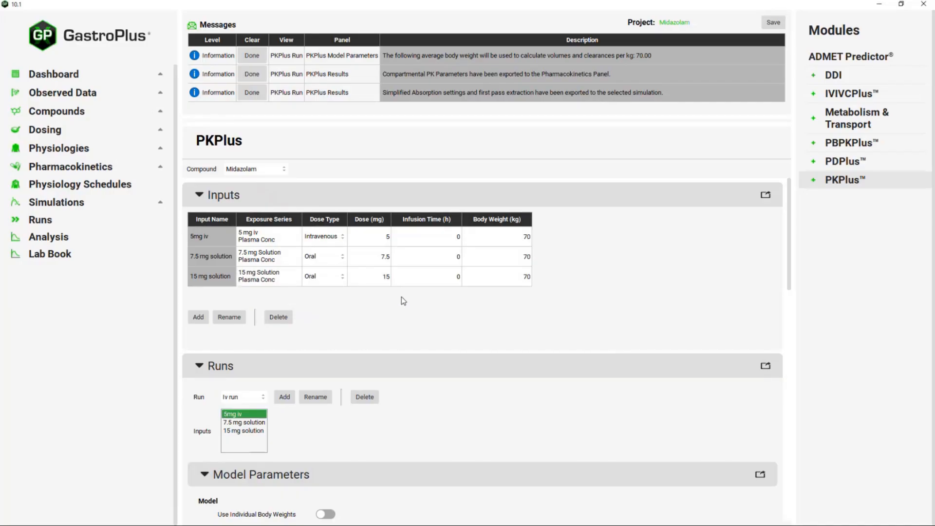
# - Add a '30 mg solution' input using the 30 mg Solution exposure series
pyautogui.click(198, 317)
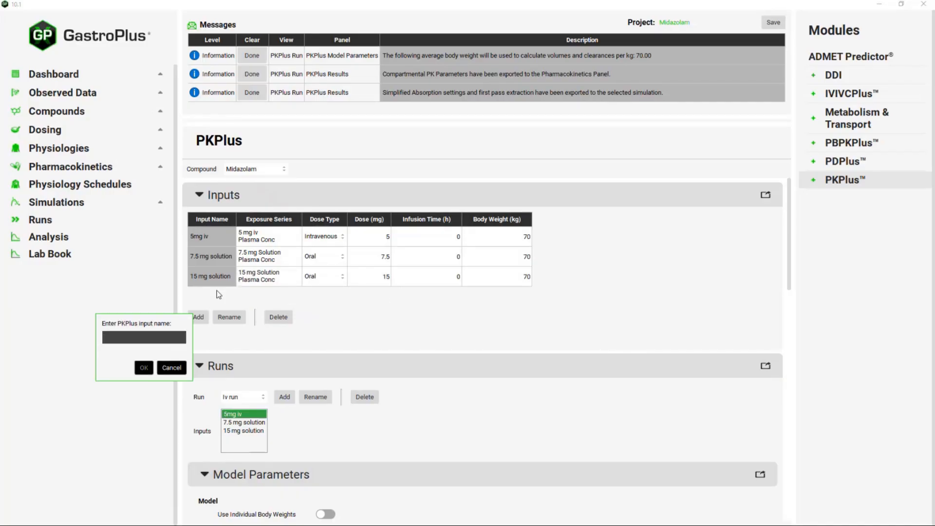
pyautogui.write('30 mg solution')
pyautogui.press('Return')
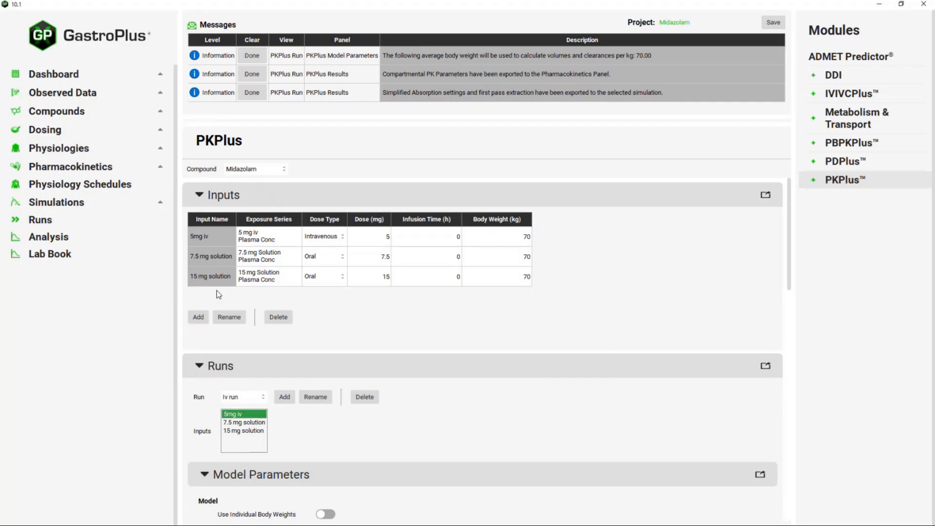
pyautogui.click(263, 298)
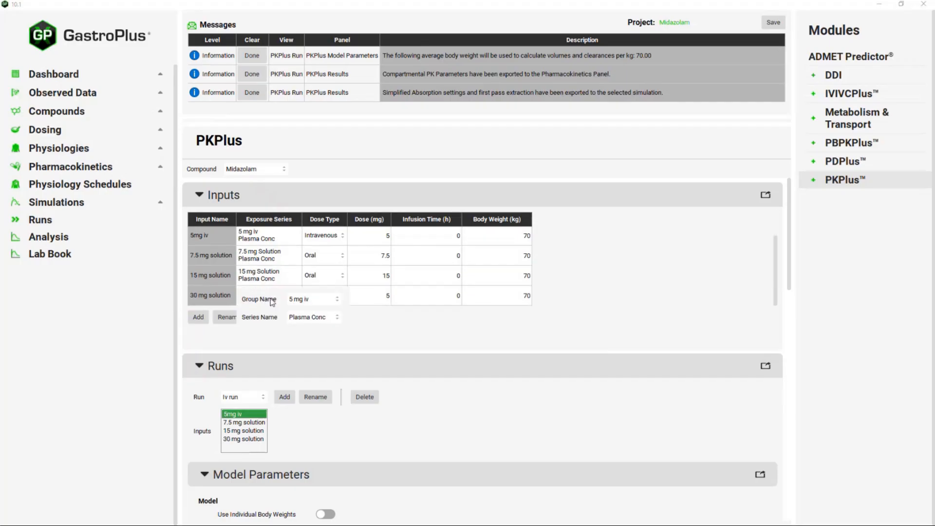
pyautogui.click(299, 300)
pyautogui.click(307, 316)
pyautogui.click(370, 297)
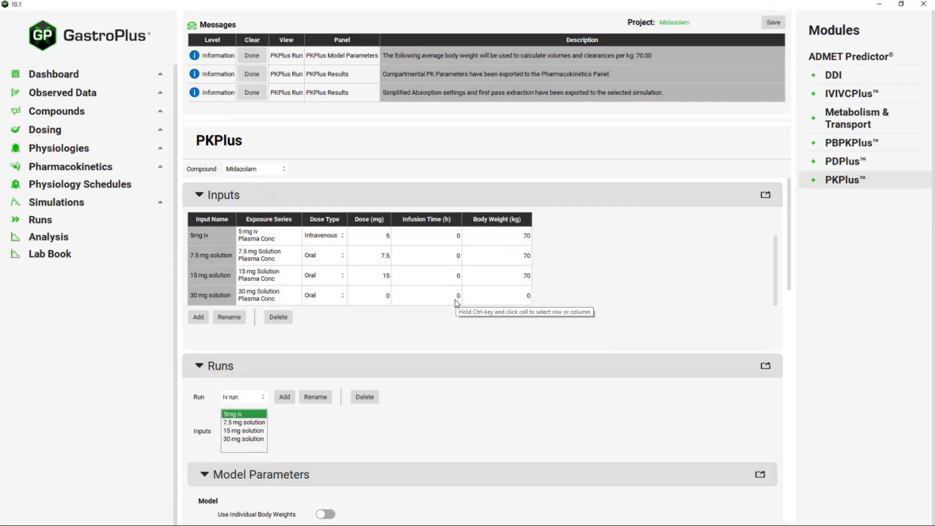
# - Set the 30 mg input's dose to 30 and body weight to 70
pyautogui.doubleClick(376, 295)
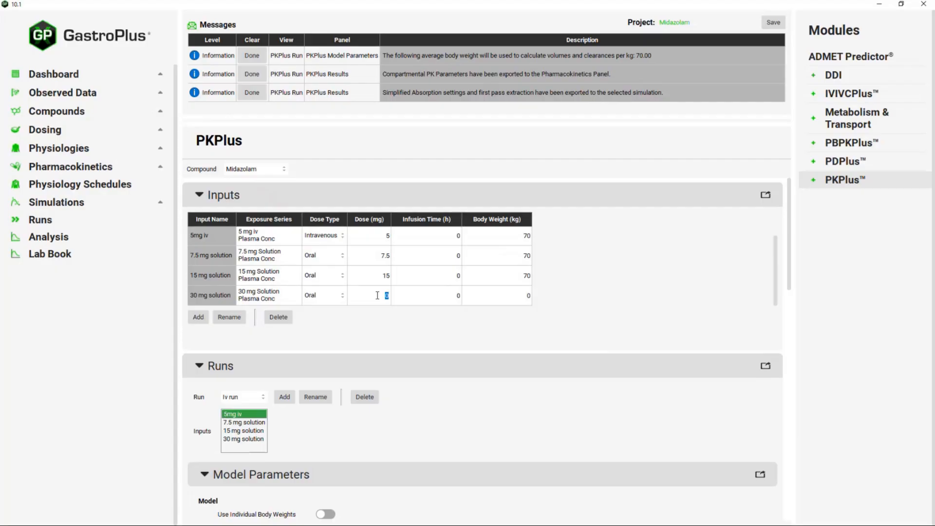
pyautogui.write('30')
pyautogui.doubleClick(514, 297)
pyautogui.write('70')
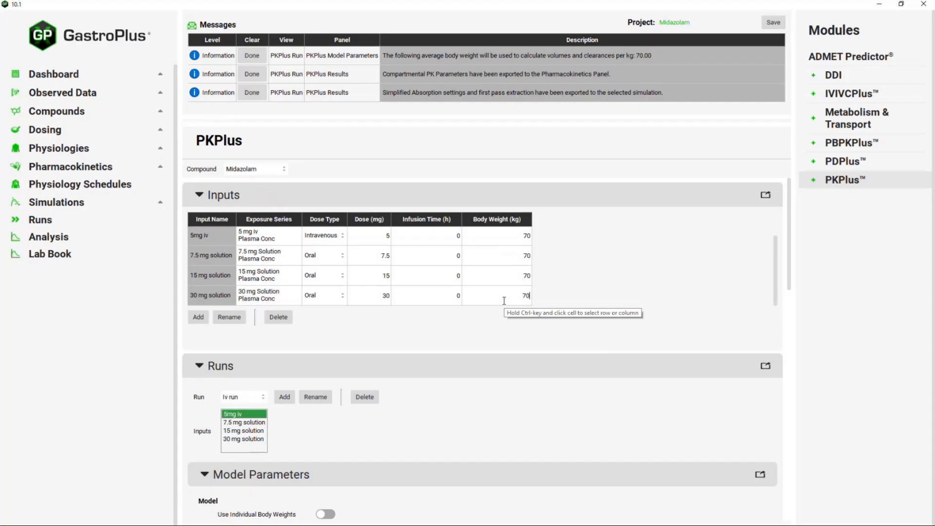
pyautogui.press('Return')
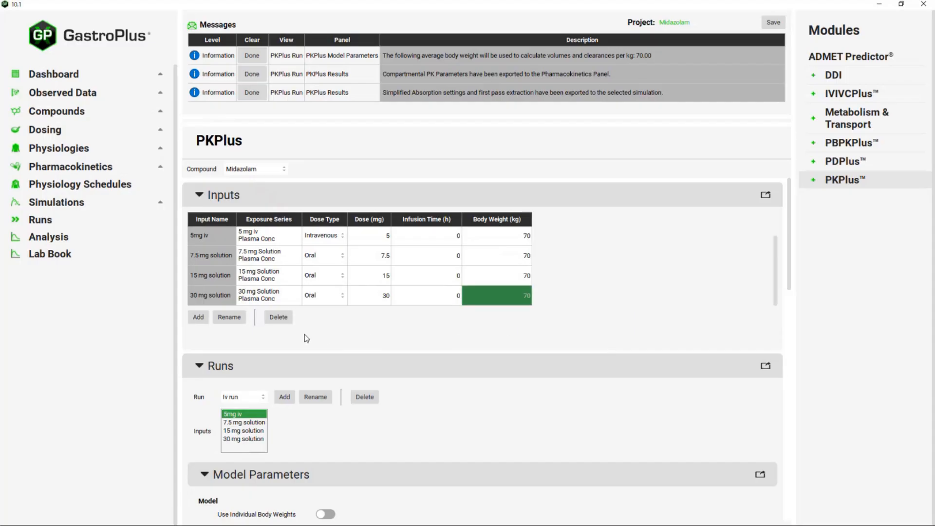
# - Create a new PKPlus run named 'IV and PO analysis'
pyautogui.scroll(-1, 289, 353)
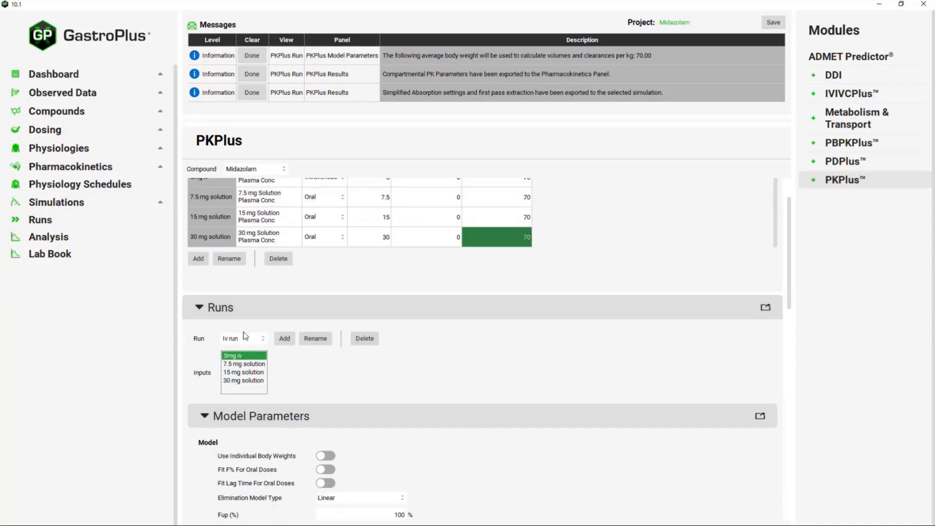
pyautogui.click(286, 339)
pyautogui.write('I')
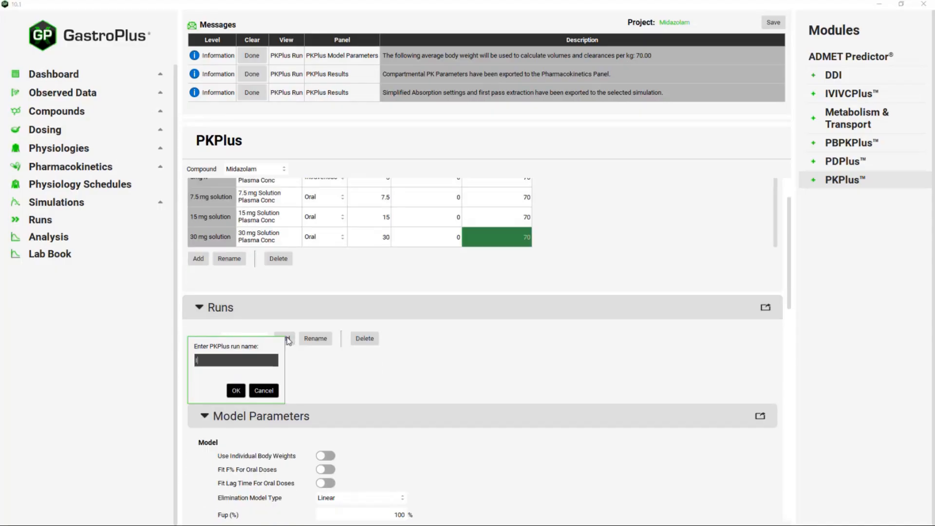
pyautogui.write('V and PO')
pyautogui.write('nalysis')
pyautogui.click(235, 392)
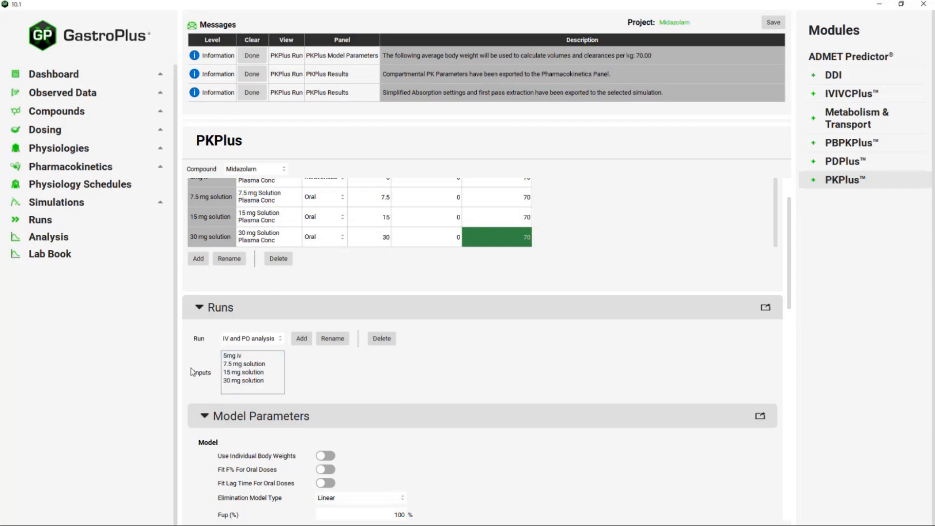
# - Include the 5mg iv, 7.5 mg, 15 mg and 30 mg solution inputs in the run
pyautogui.click(247, 357)
pyautogui.keyDown('shift'); pyautogui.click(247, 372); pyautogui.keyUp('shift')
pyautogui.keyDown('shift'); pyautogui.click(249, 381); pyautogui.keyUp('shift')
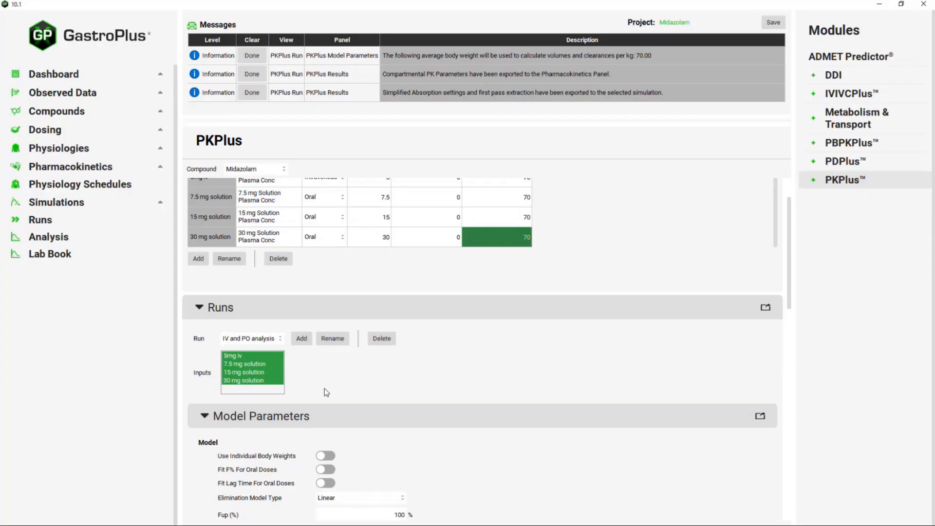
pyautogui.scroll(-4, 325, 388)
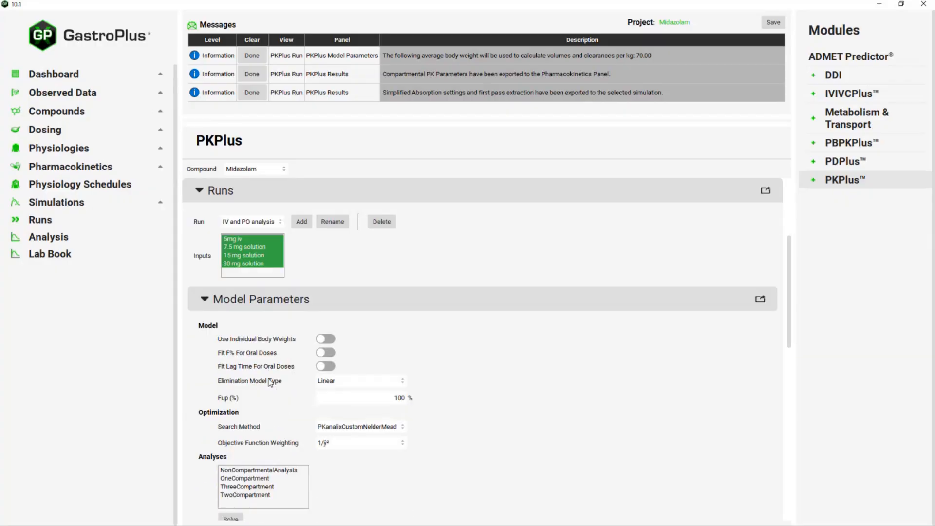
# - Turn on Fit F% For Oral Doses and set Fup to 4.4%
pyautogui.click(329, 354)
pyautogui.scroll(-1, 399, 357)
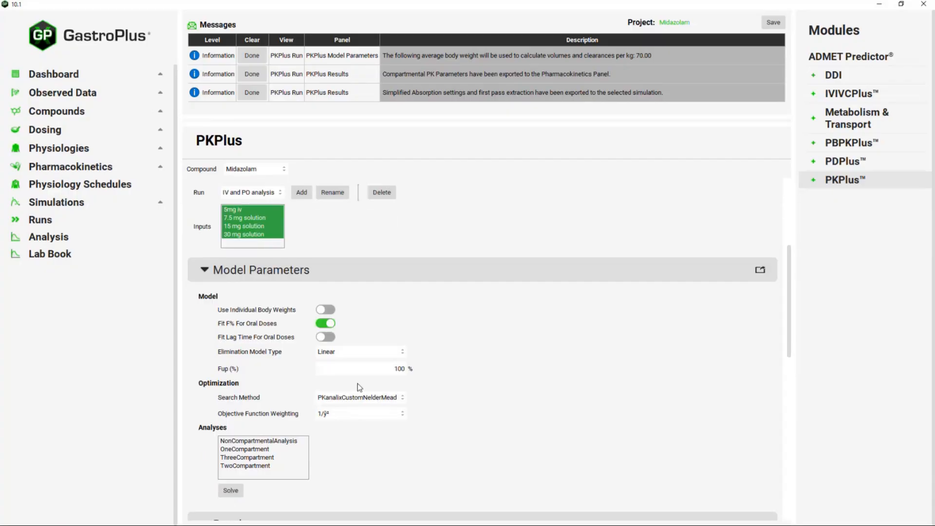
pyautogui.doubleClick(362, 369)
pyautogui.write('4.4')
# - Select all four analyses, including NonCompartmentalAnalysis, and solve the fit
pyautogui.scroll(-3, 414, 377)
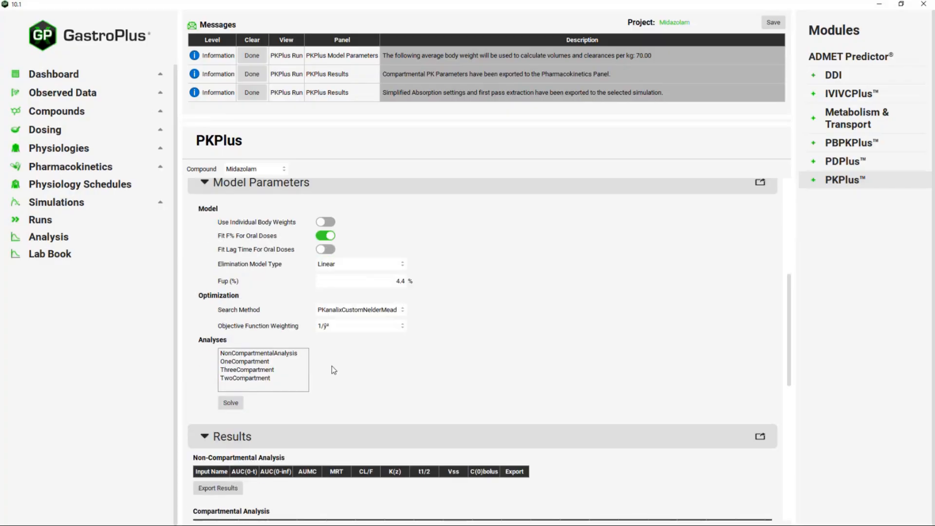
pyautogui.click(291, 358)
pyautogui.keyDown('shift'); pyautogui.click(282, 374); pyautogui.keyUp('shift')
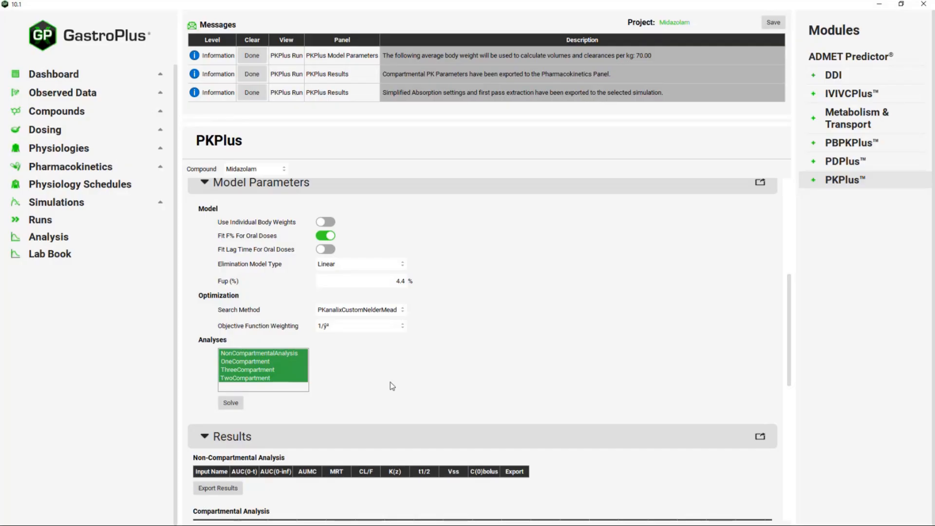
pyautogui.click(231, 404)
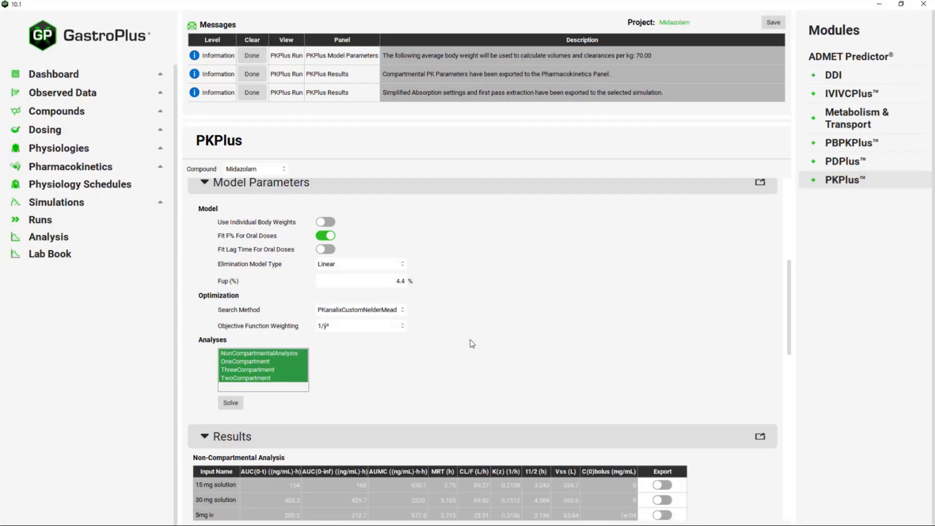
# - Review the NCA and compartmental results, scrolling right to F(%), AIC, SC and Rsq
pyautogui.scroll(-3, 472, 344)
pyautogui.scroll(-3, 472, 343)
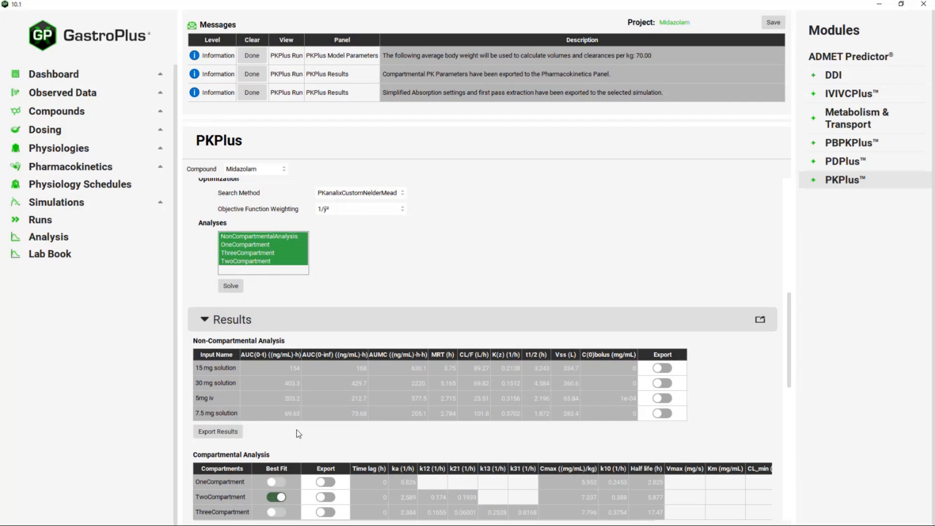
pyautogui.scroll(-1, 332, 430)
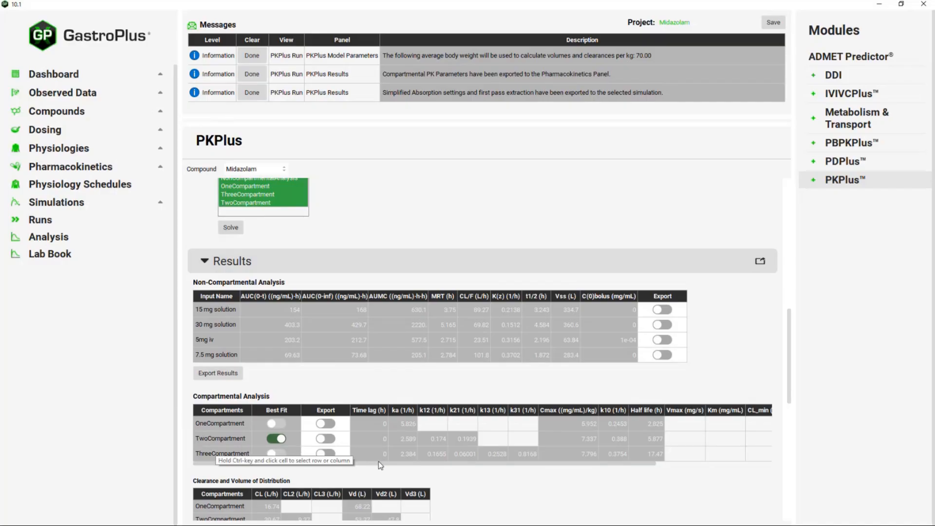
pyautogui.moveTo(381, 463); pyautogui.dragTo(558, 469)
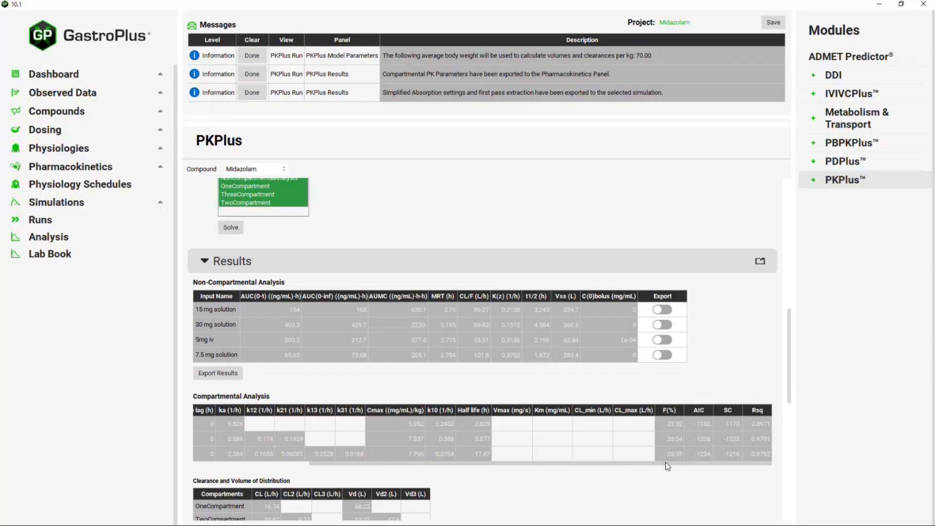
pyautogui.moveTo(665, 467); pyautogui.dragTo(592, 476)
pyautogui.scroll(-5, 502, 344)
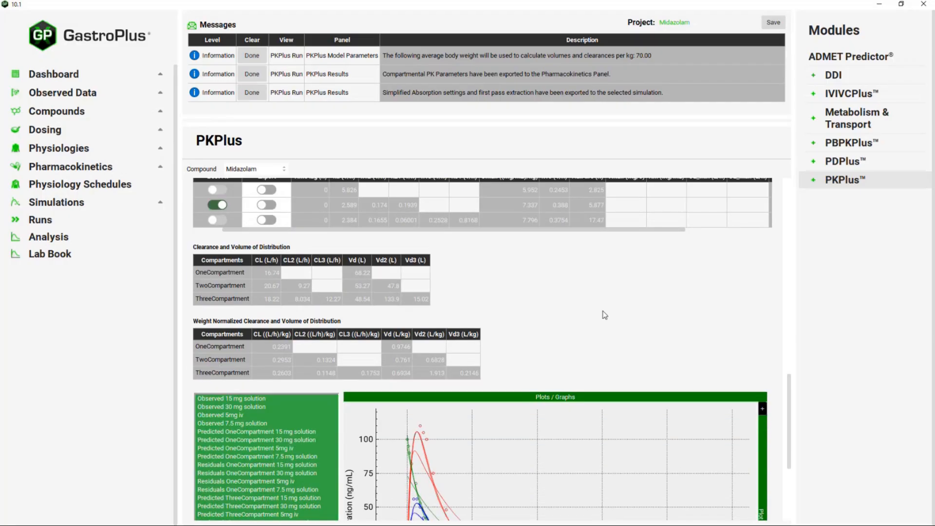
# - Hide the OneCompartment residual series for the 5mg iv, 7.5, 15 and 30 mg inputs
pyautogui.scroll(-2, 604, 315)
pyautogui.scroll(-1, 592, 269)
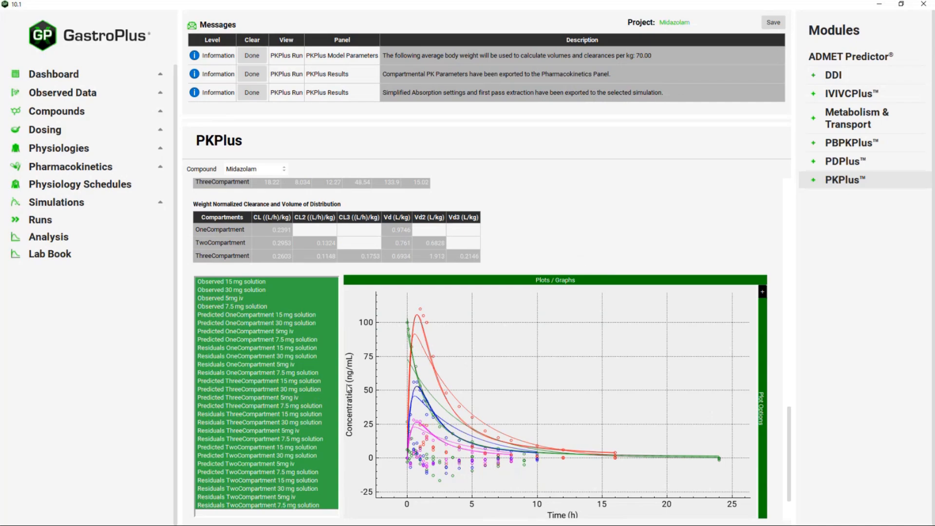
pyautogui.scroll(-1, 289, 393)
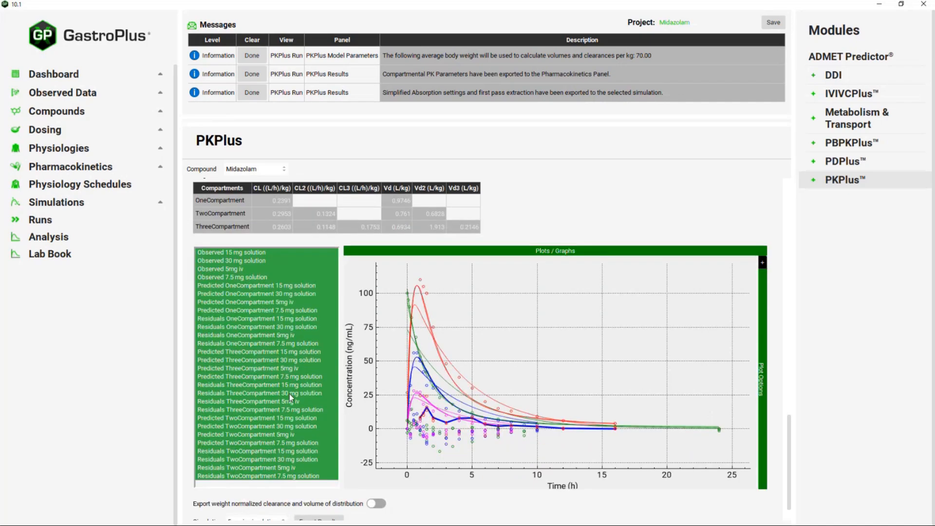
pyautogui.click(259, 344)
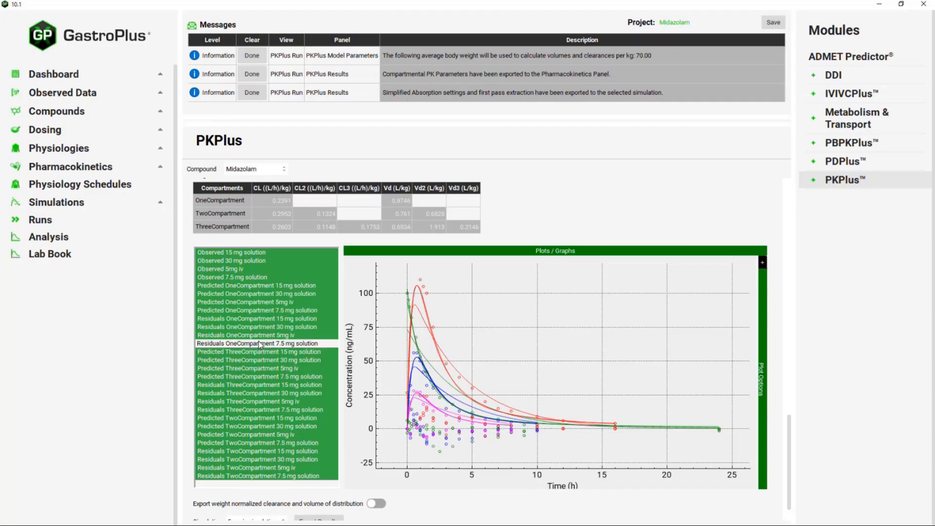
pyautogui.click(262, 336)
pyautogui.click(262, 328)
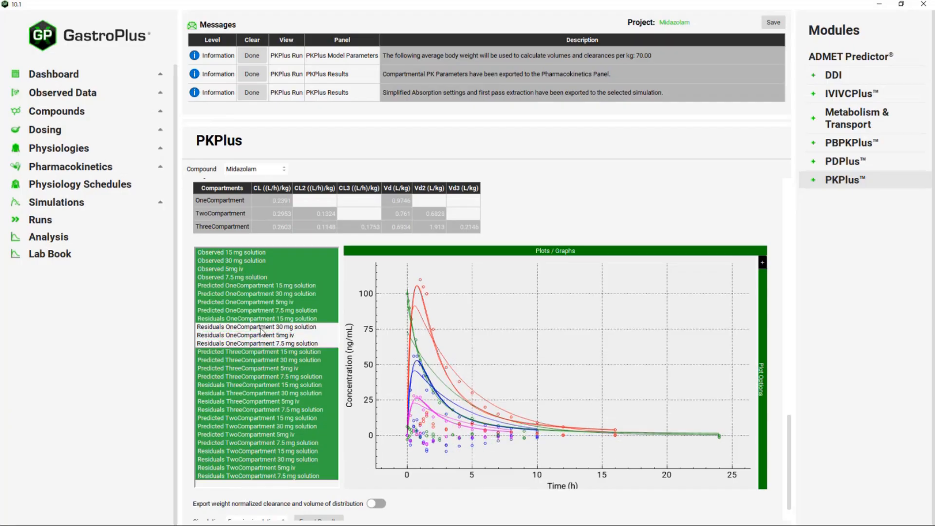
pyautogui.click(260, 320)
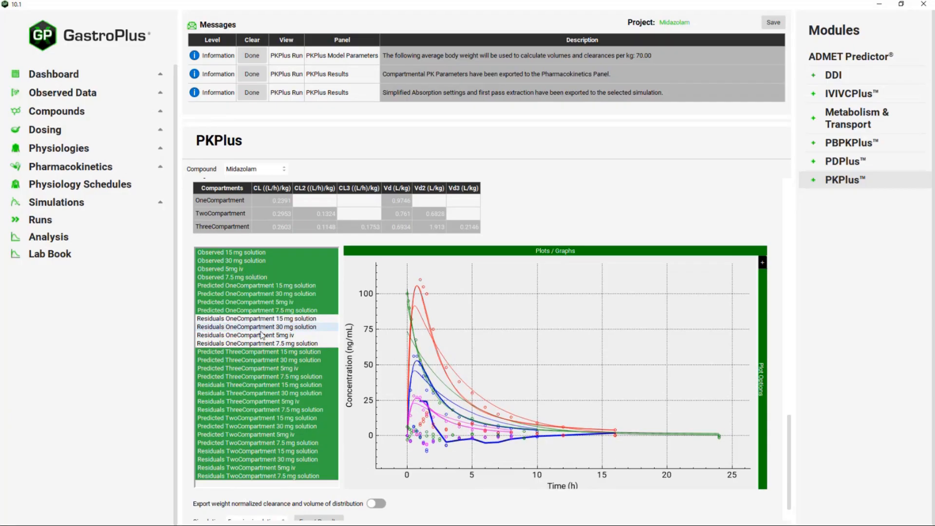
# - Hide the TwoCompartment and ThreeCompartment residual series from the plot
pyautogui.moveTo(250, 396); pyautogui.dragTo(249, 409)
pyautogui.moveTo(238, 451); pyautogui.dragTo(239, 476)
pyautogui.click(258, 384)
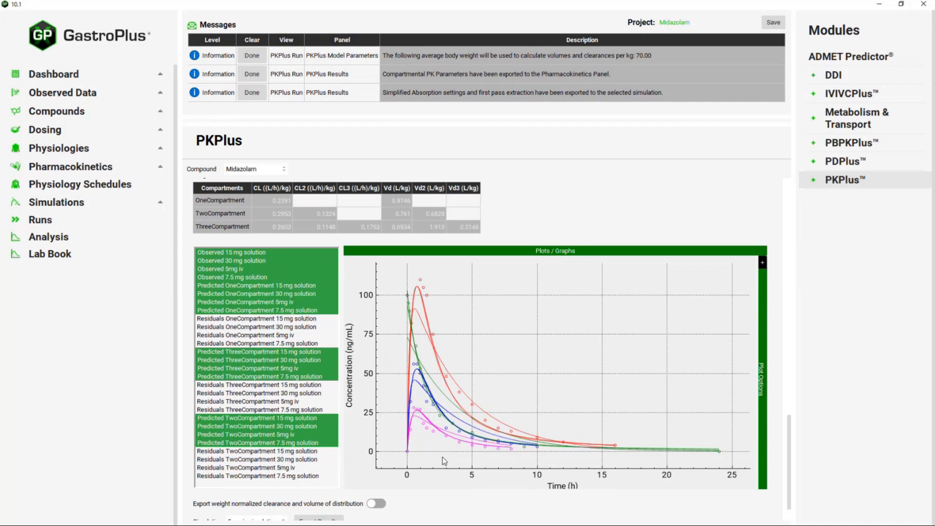
pyautogui.scroll(4, 495, 235)
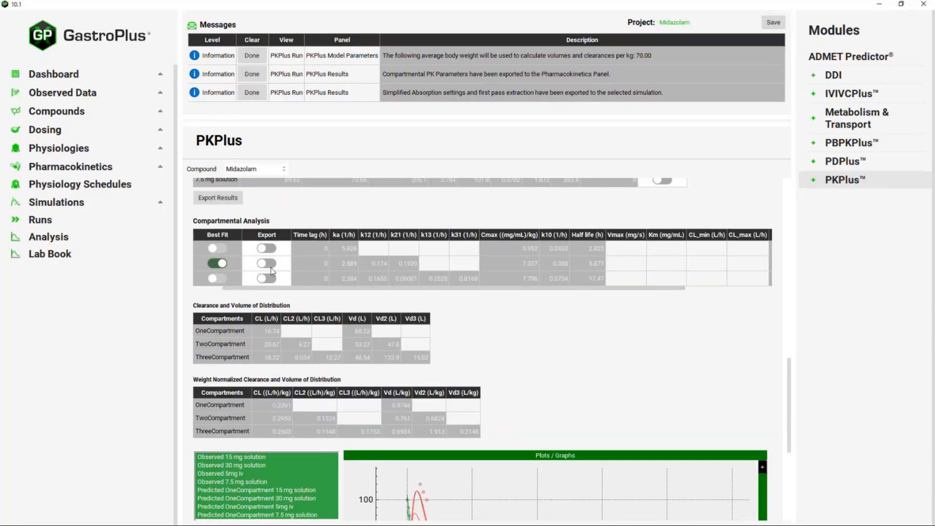
pyautogui.scroll(-5, 643, 358)
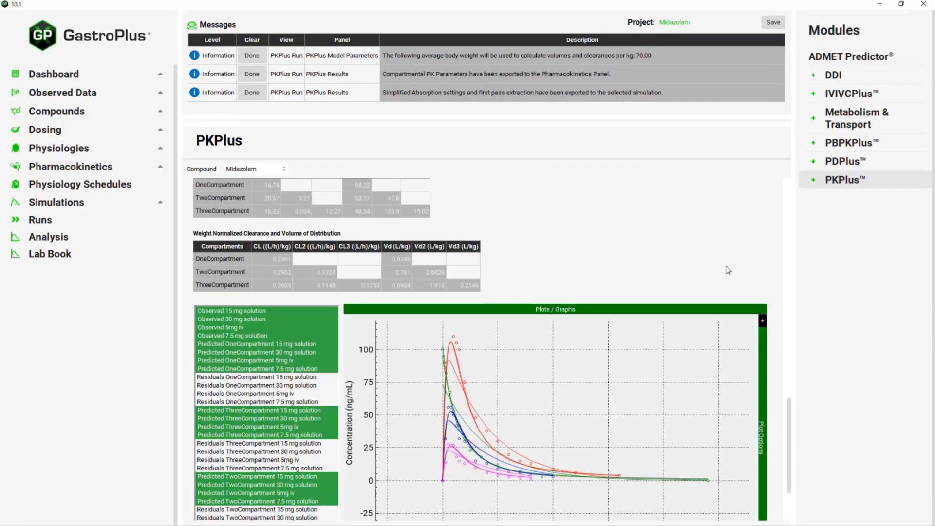